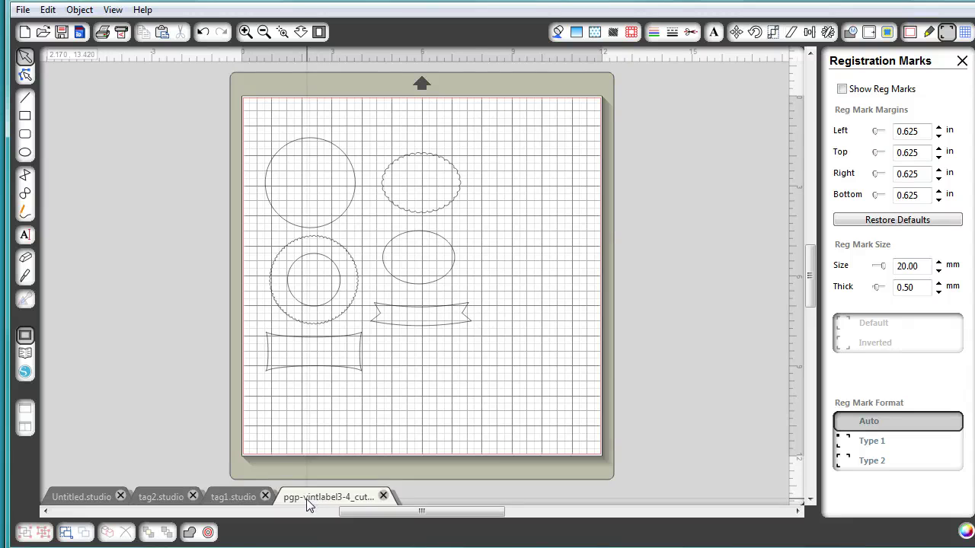
# Look over the artwork in the tag1 and tag2 documents and return to the pgp-vintlabel3-4 cut file.
pyautogui.click(237, 497)
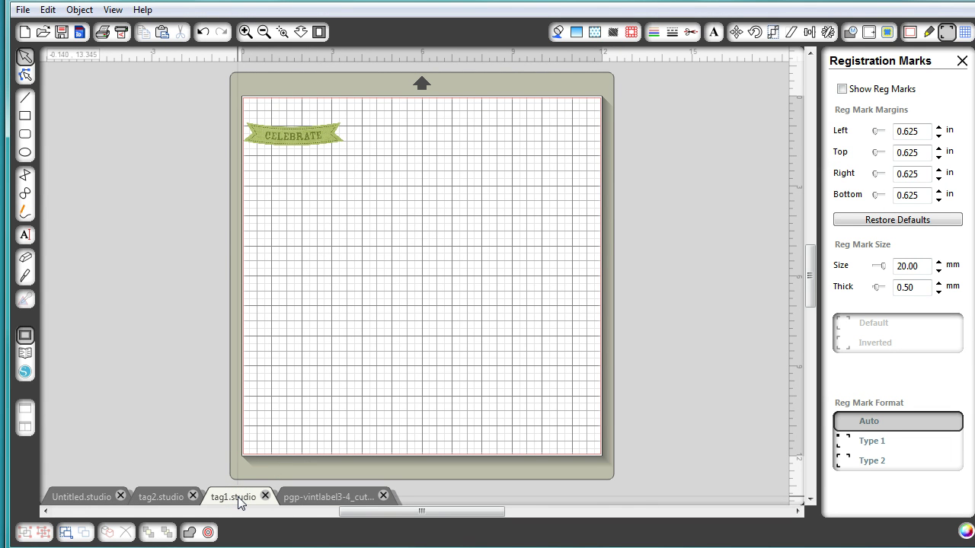
pyautogui.click(171, 498)
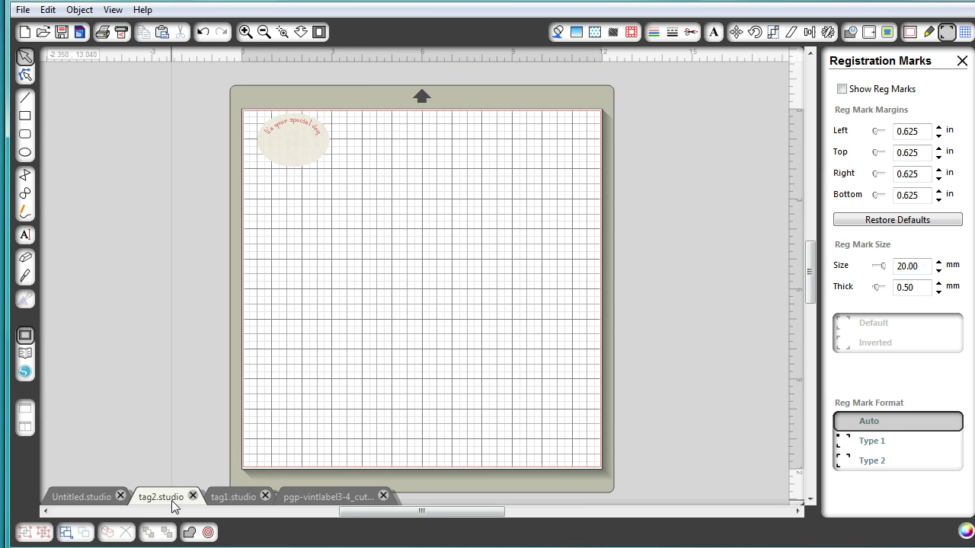
pyautogui.click(328, 499)
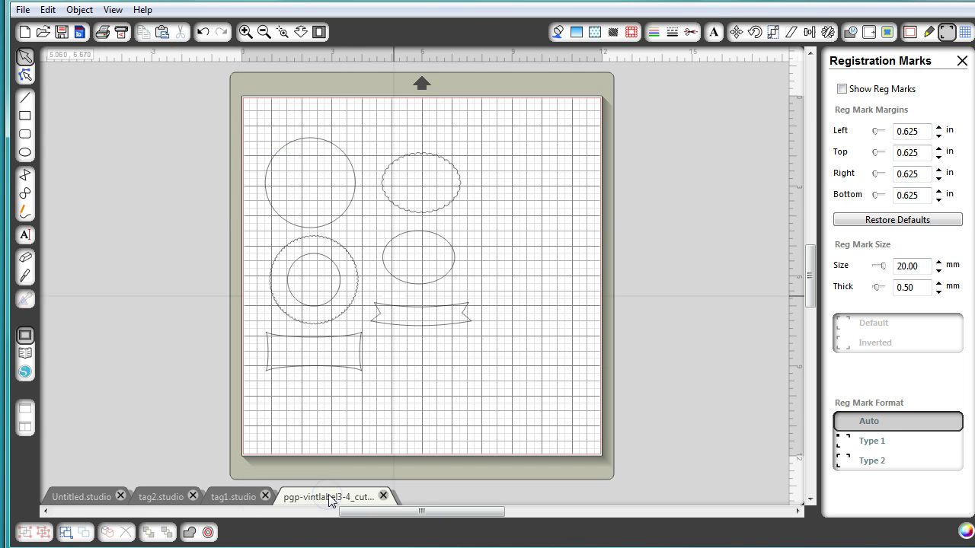
pyautogui.click(429, 218)
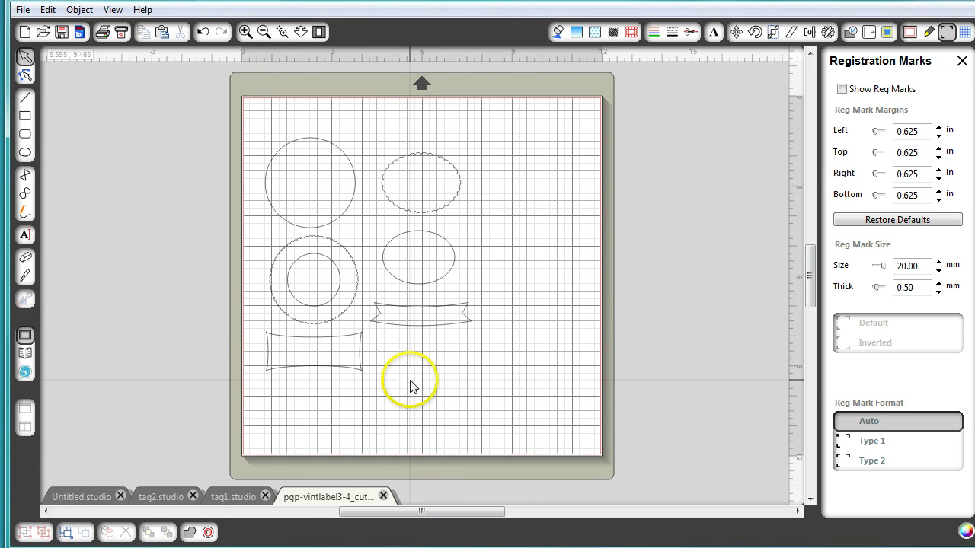
# Select all the label outlines in the cut file and set their line thickness to 0 pt.
pyautogui.click(375, 326)
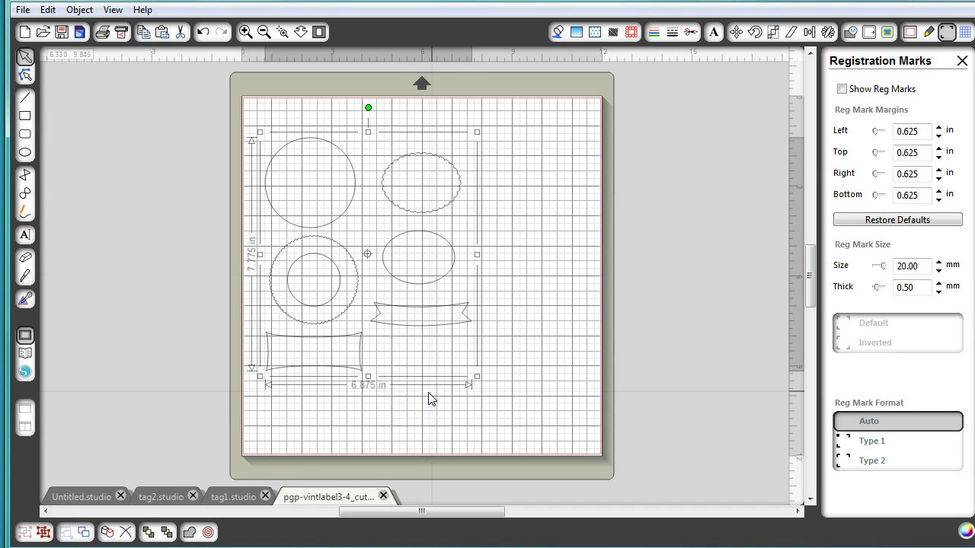
pyautogui.click(672, 35)
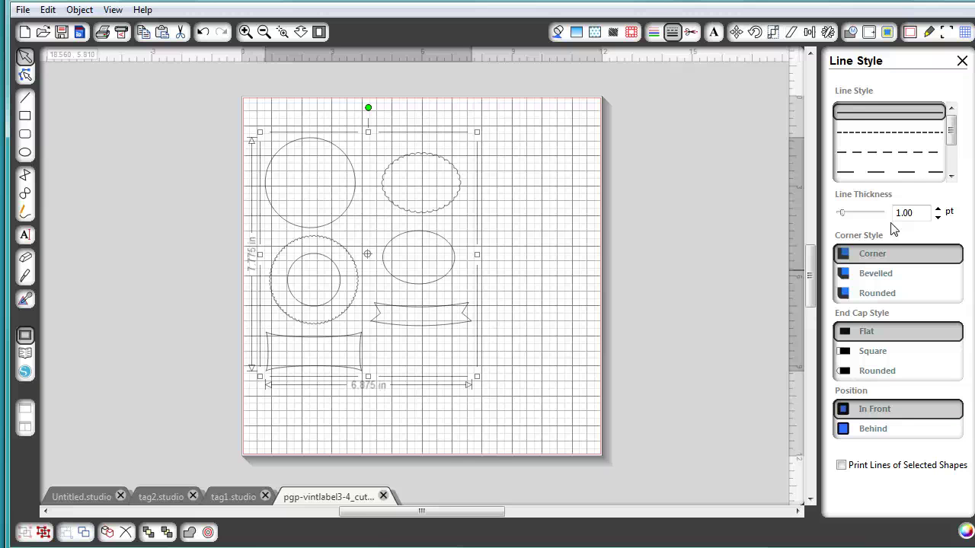
pyautogui.click(914, 215)
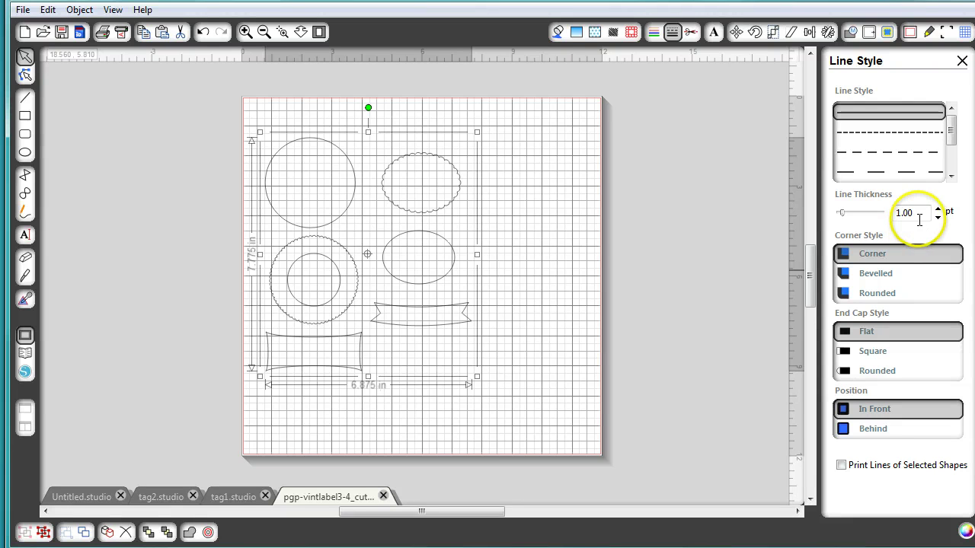
pyautogui.moveTo(918, 214); pyautogui.dragTo(892, 216)
pyautogui.click(888, 230)
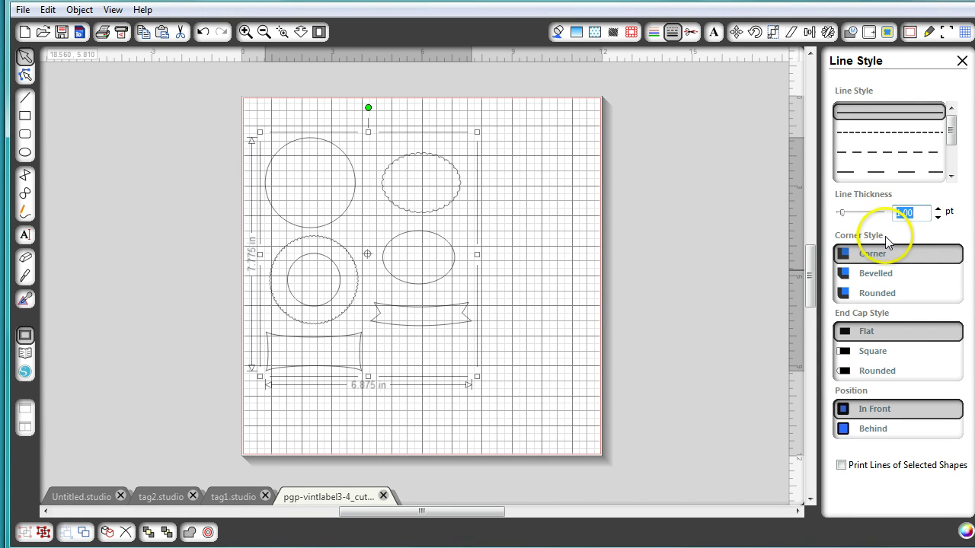
pyautogui.write('0')
pyautogui.click(944, 235)
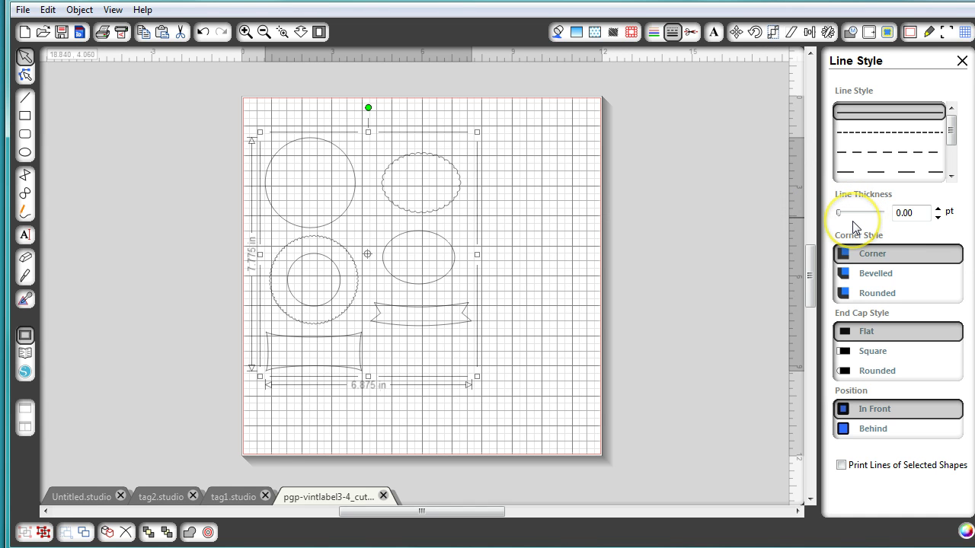
# Set the cut style of the label outlines to Cut and ungroup them into separate shapes.
pyautogui.click(690, 32)
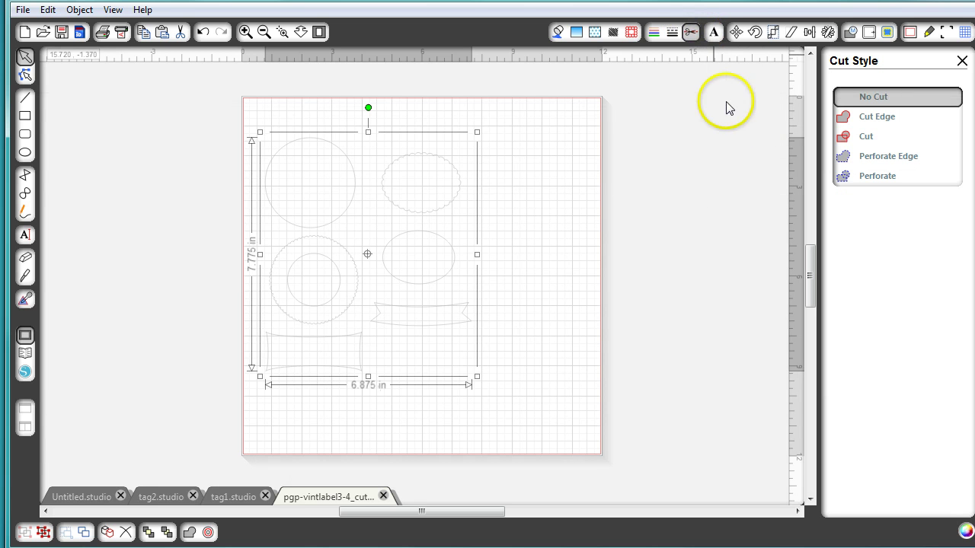
pyautogui.click(871, 140)
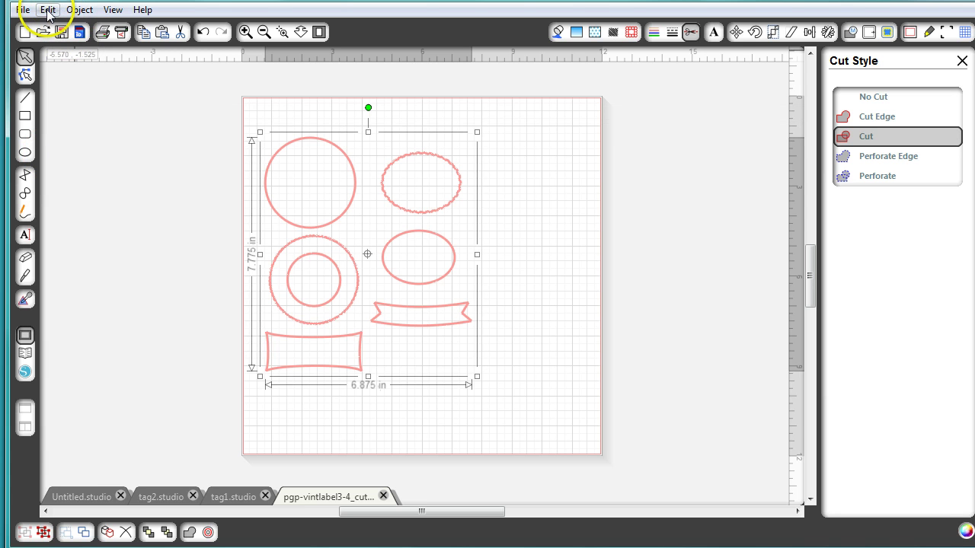
pyautogui.click(86, 10)
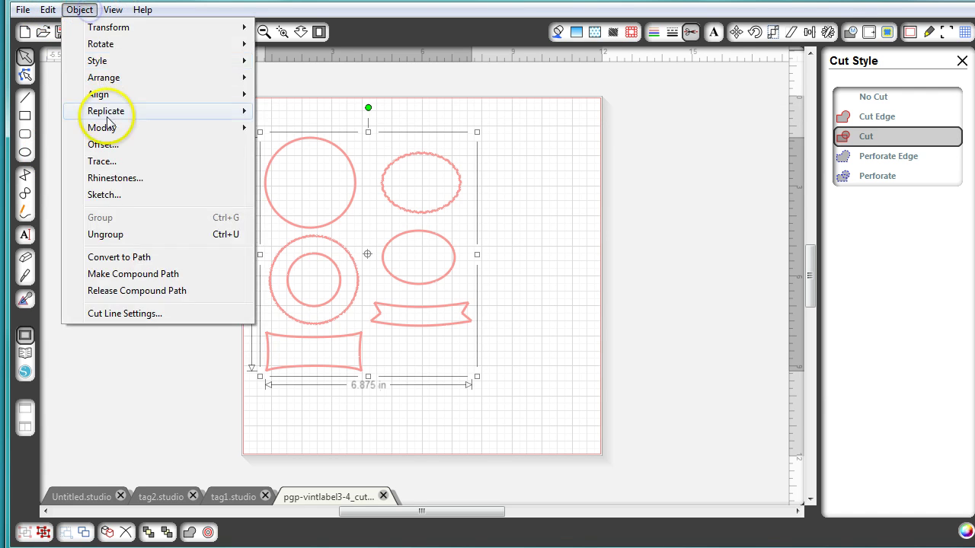
pyautogui.click(120, 236)
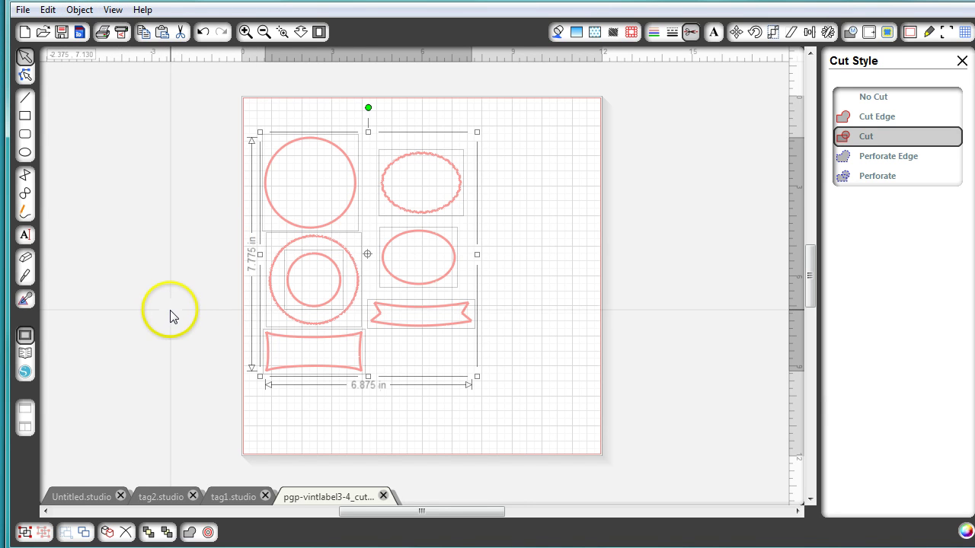
pyautogui.click(538, 308)
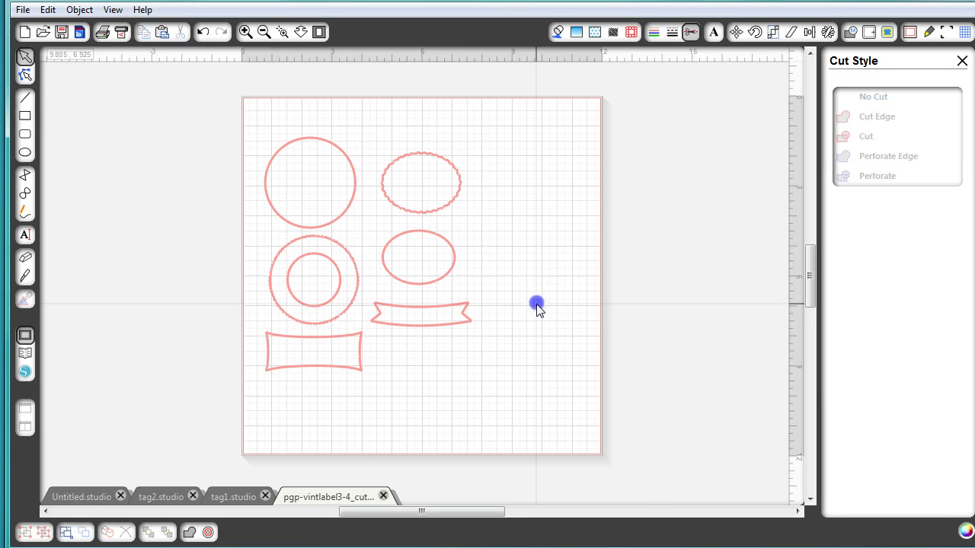
# Group the scalloped circle with the plain circle inside it.
pyautogui.click(270, 292)
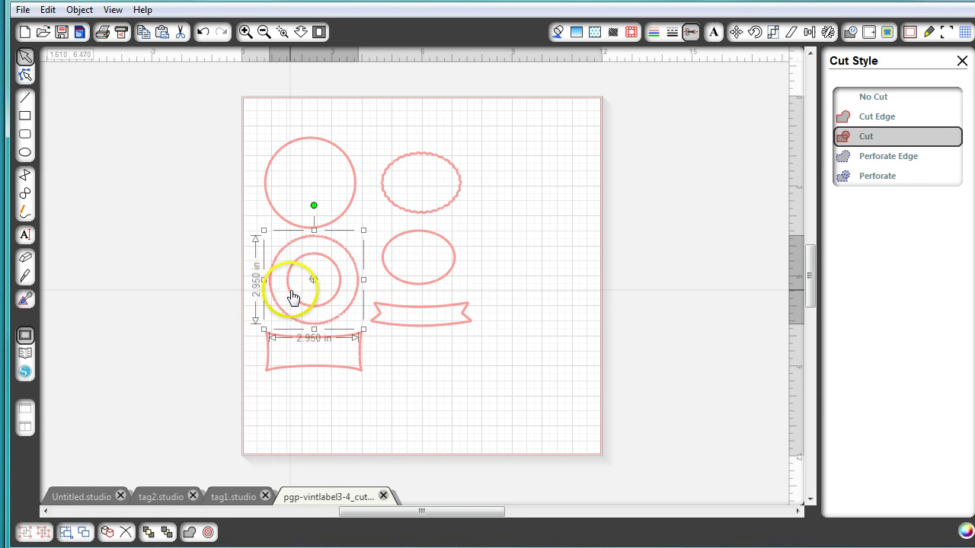
pyautogui.click(293, 296)
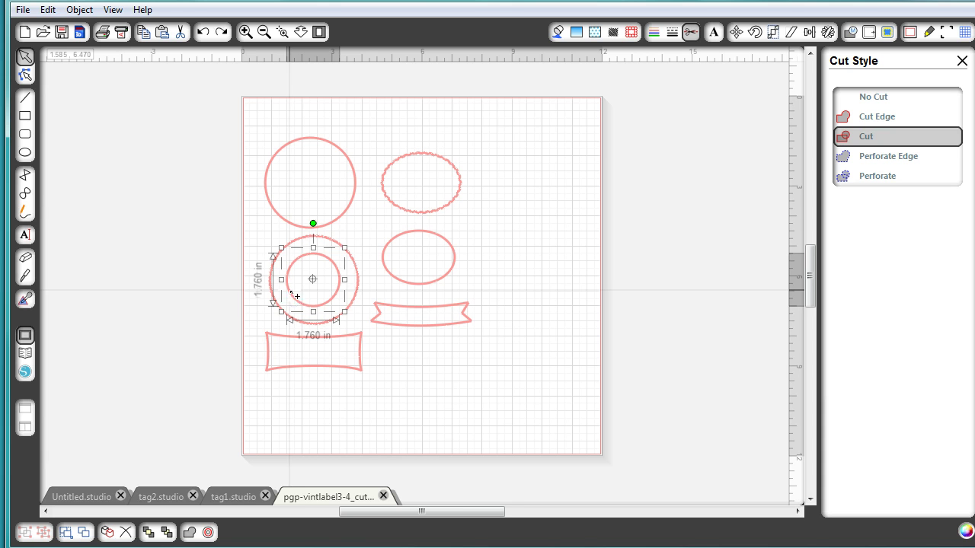
pyautogui.click(272, 293)
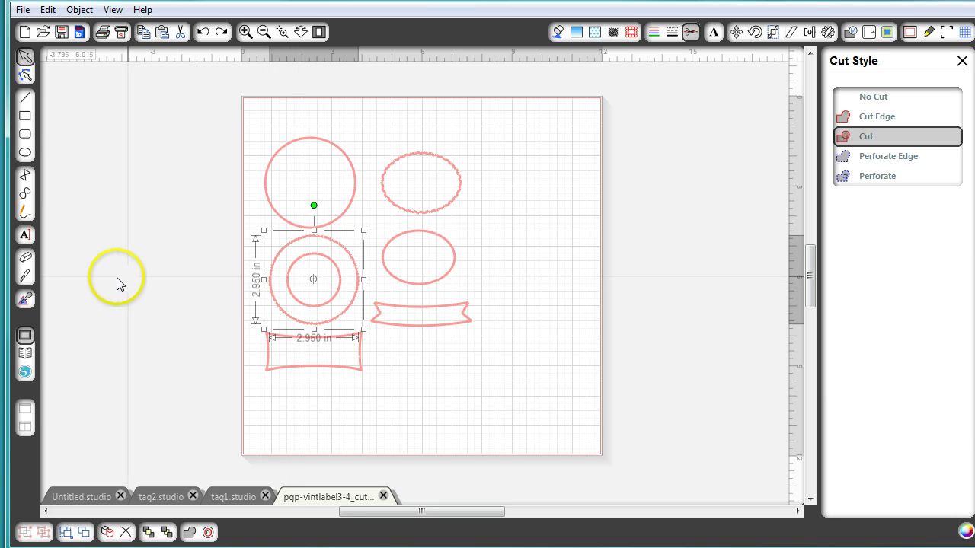
pyautogui.click(206, 265)
pyautogui.moveTo(205, 261); pyautogui.dragTo(318, 285)
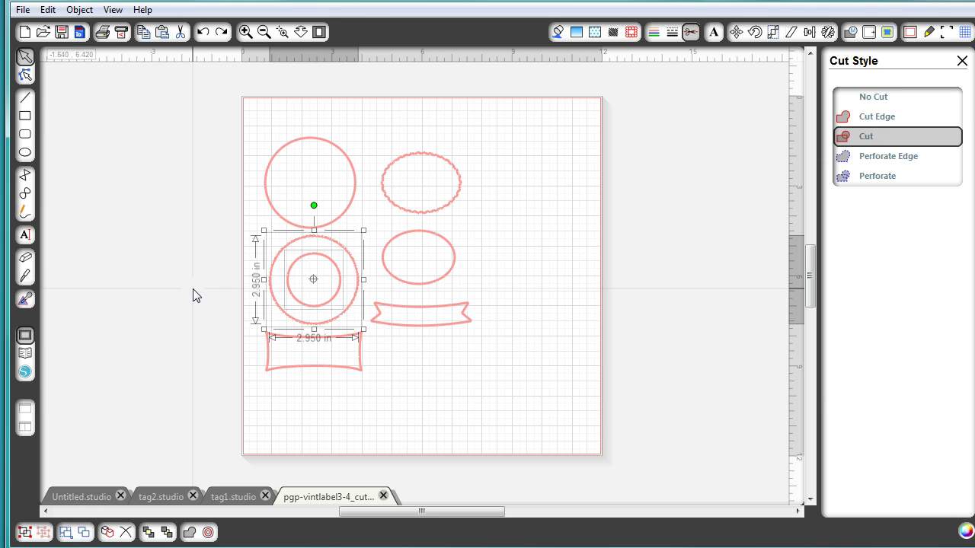
pyautogui.hotkey('ctrl', 'g')
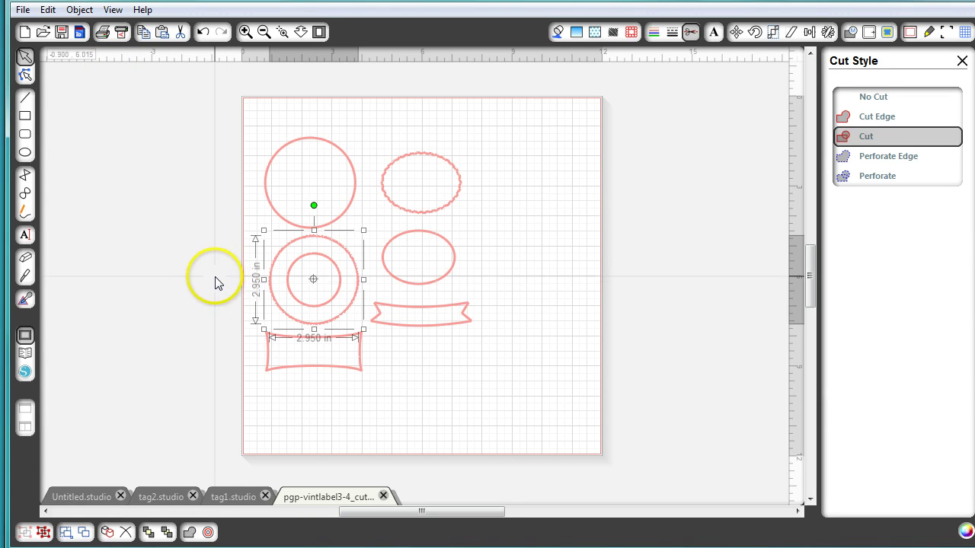
pyautogui.click(423, 368)
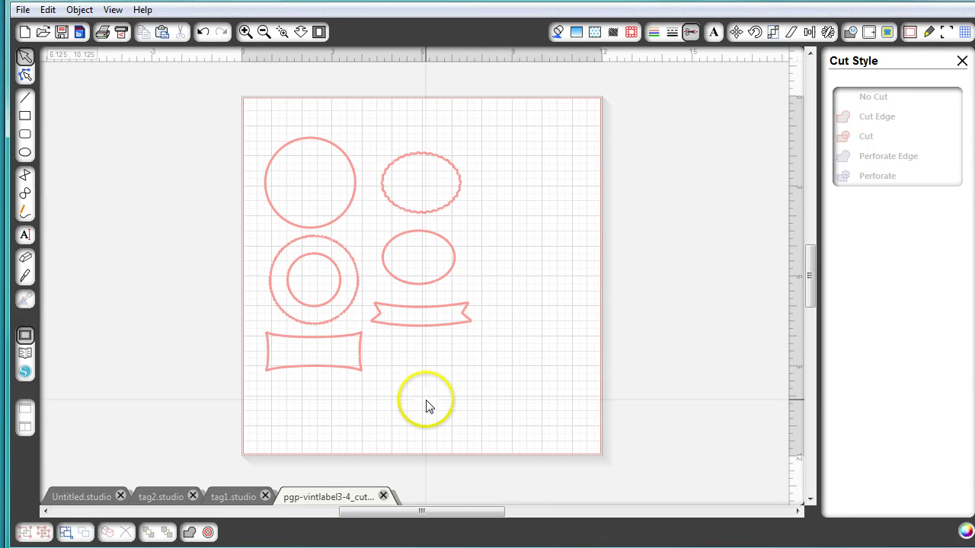
# Copy the scalloped oval, plain oval and ribbon banner outlines from the cut file into the tag1 document.
pyautogui.click(381, 119)
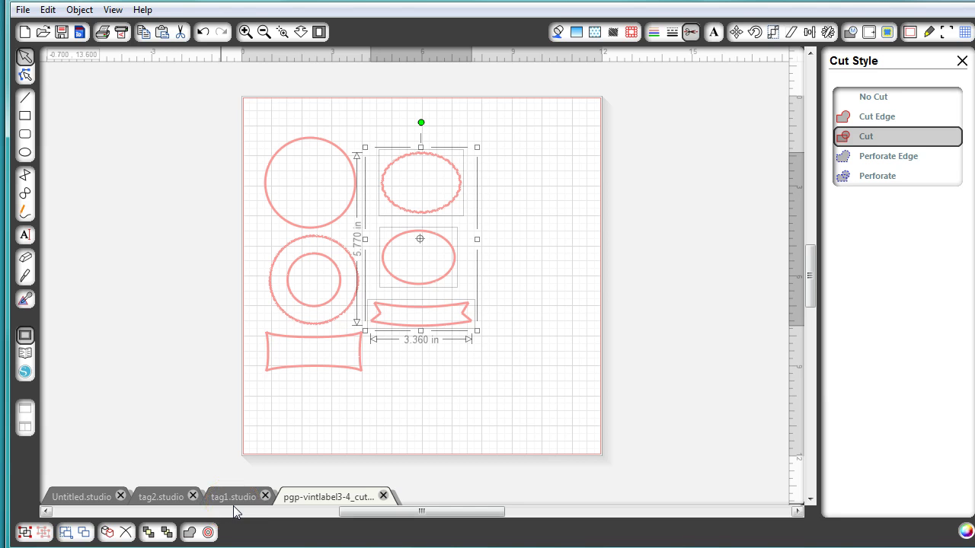
pyautogui.click(237, 443)
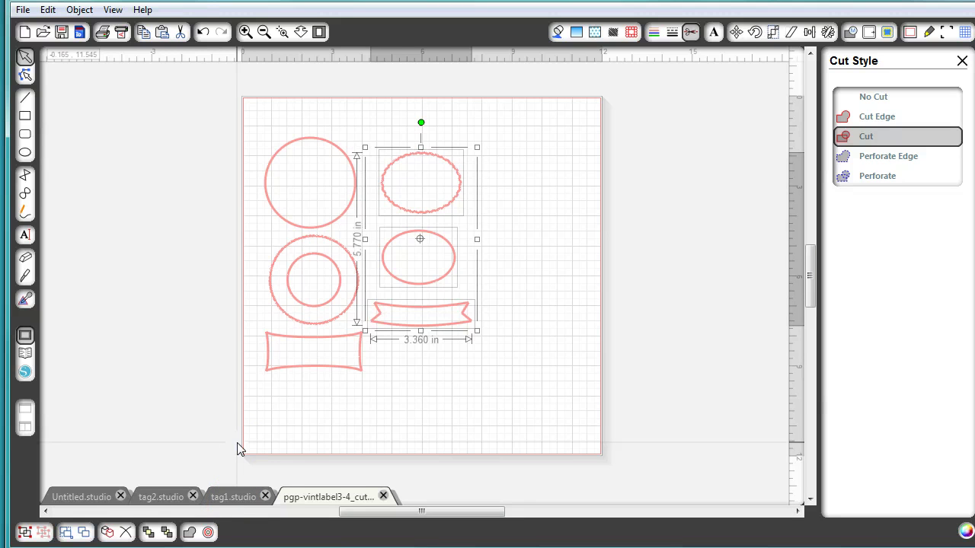
pyautogui.click(238, 446)
pyautogui.click(418, 400)
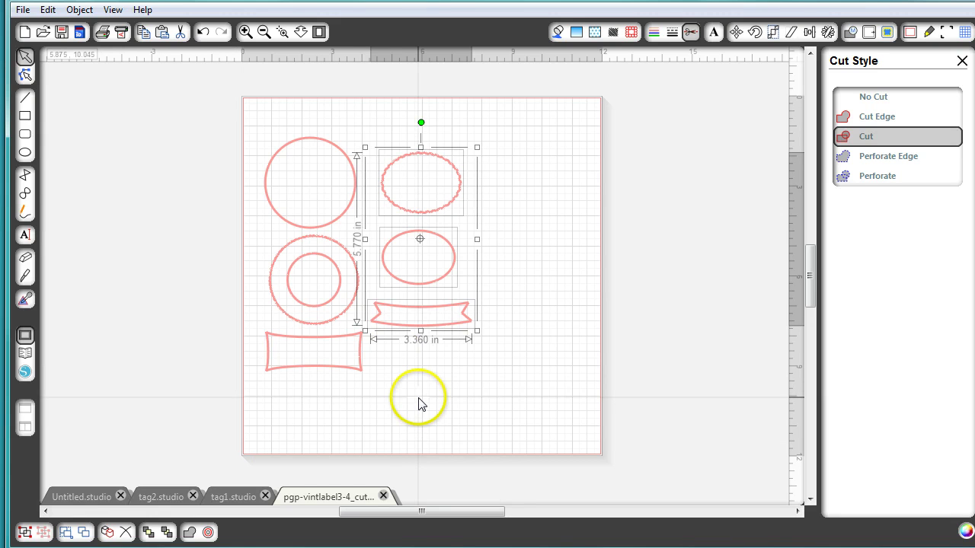
pyautogui.click(227, 495)
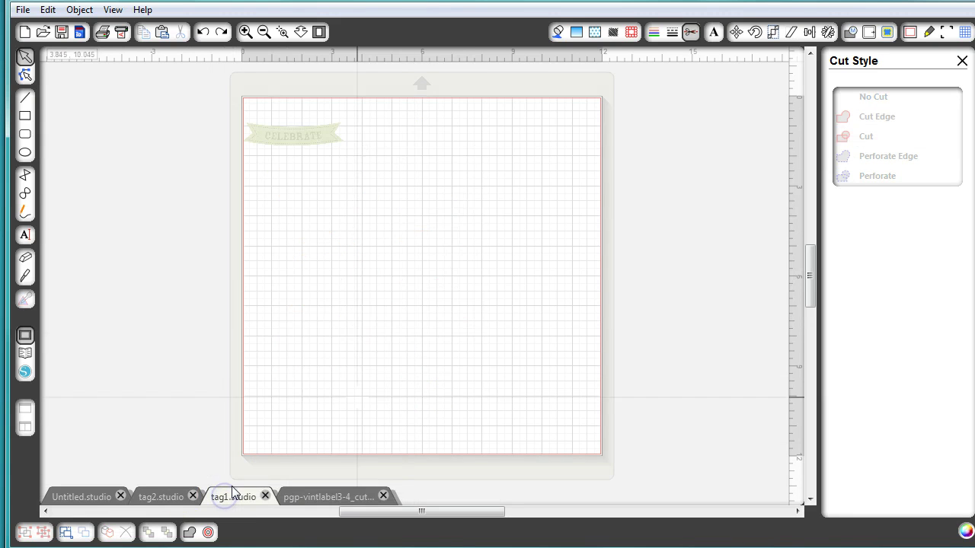
pyautogui.click(418, 278)
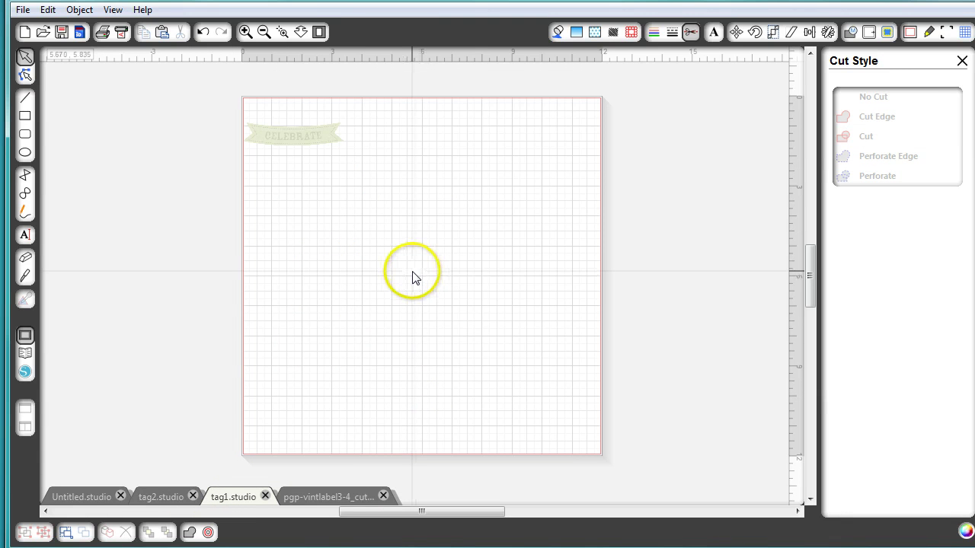
pyautogui.hotkey('ctrl', 'v')
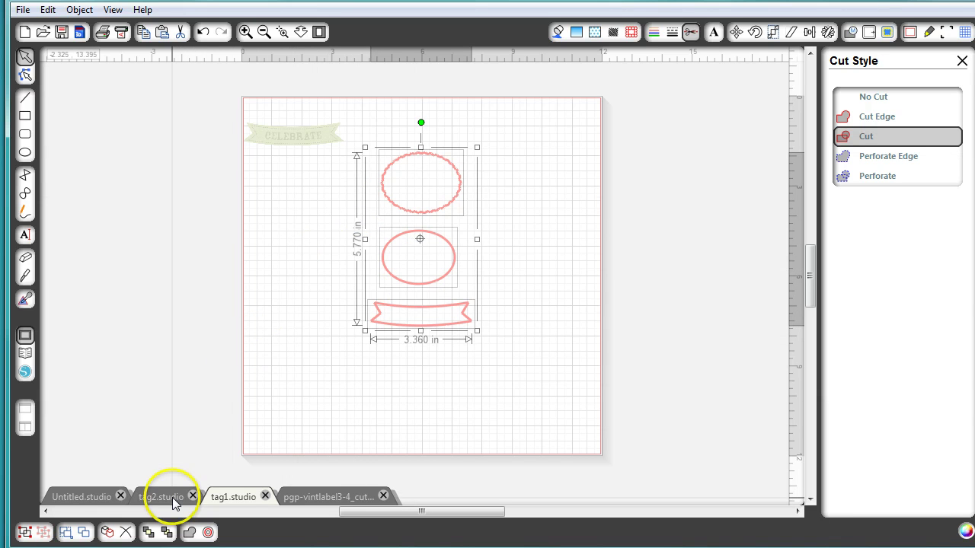
# Copy the "It's your special day" oval from tag2 into tag1 and arrange it below the CELEBRATE banner, beside the cut outlines.
pyautogui.click(672, 32)
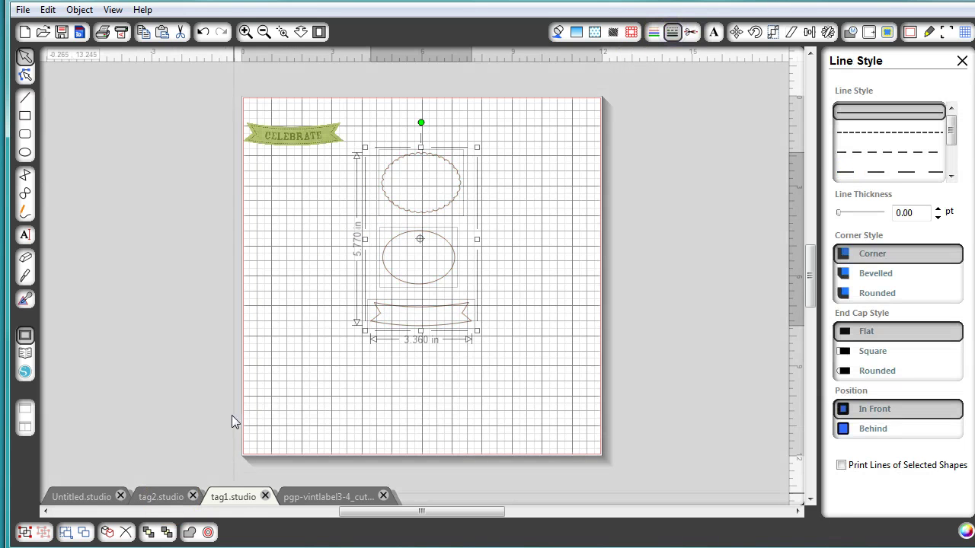
pyautogui.click(158, 495)
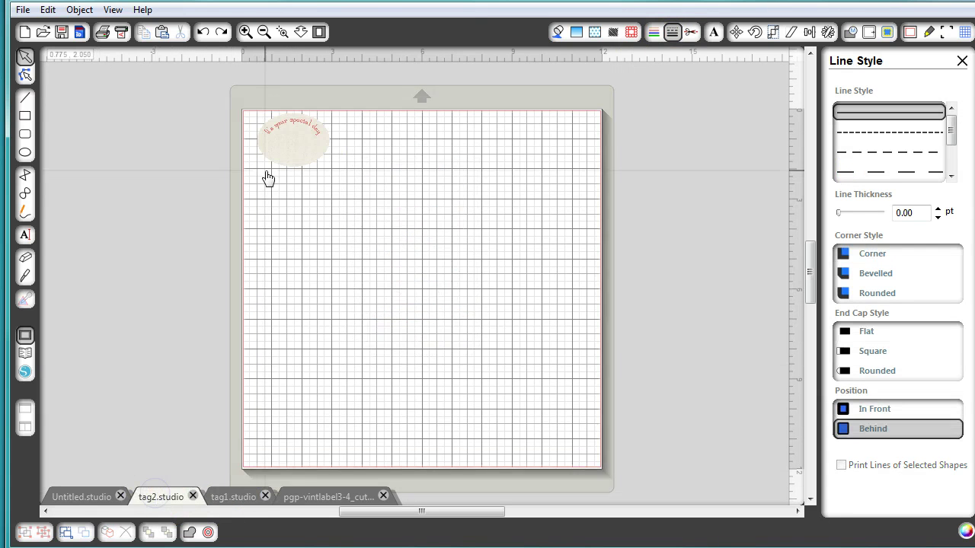
pyautogui.click(292, 145)
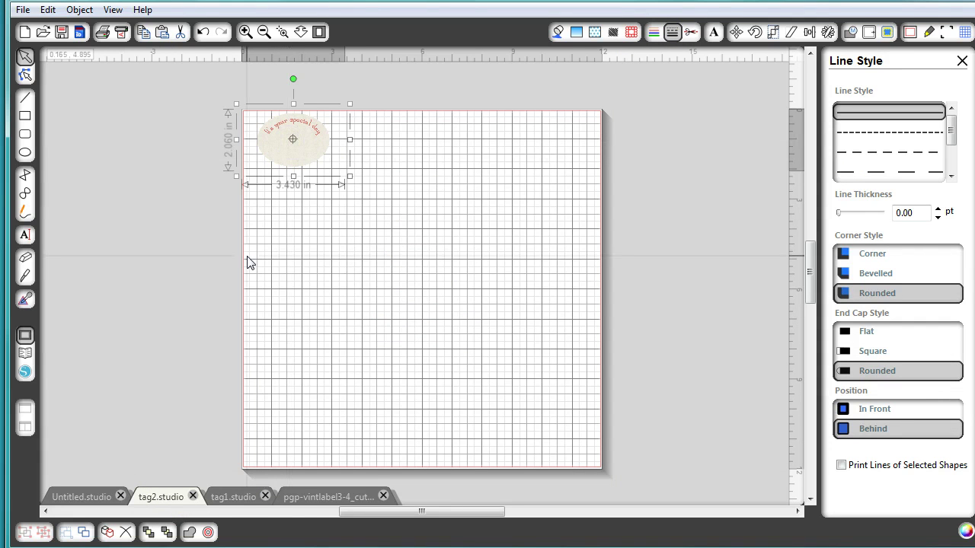
pyautogui.click(251, 497)
pyautogui.click(297, 246)
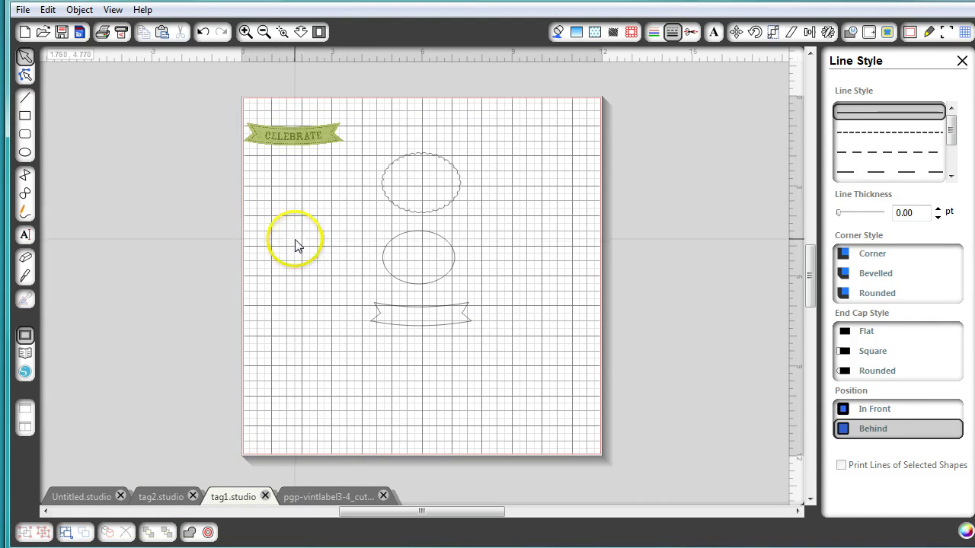
pyautogui.hotkey('ctrl', 'v')
pyautogui.moveTo(337, 175); pyautogui.dragTo(338, 176)
pyautogui.moveTo(289, 135); pyautogui.dragTo(322, 190)
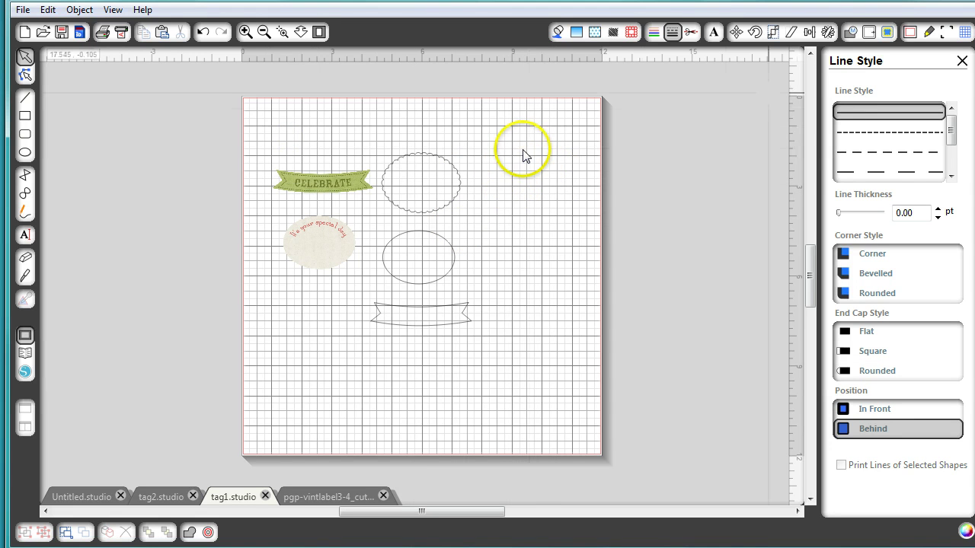
# Set the tag1 page size to Letter and show the registration marks.
pyautogui.click(910, 34)
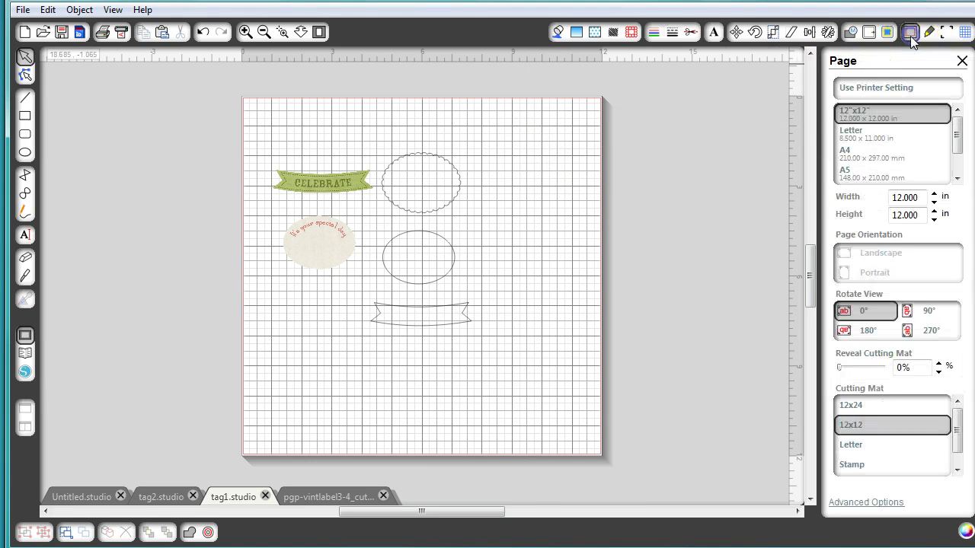
pyautogui.click(853, 134)
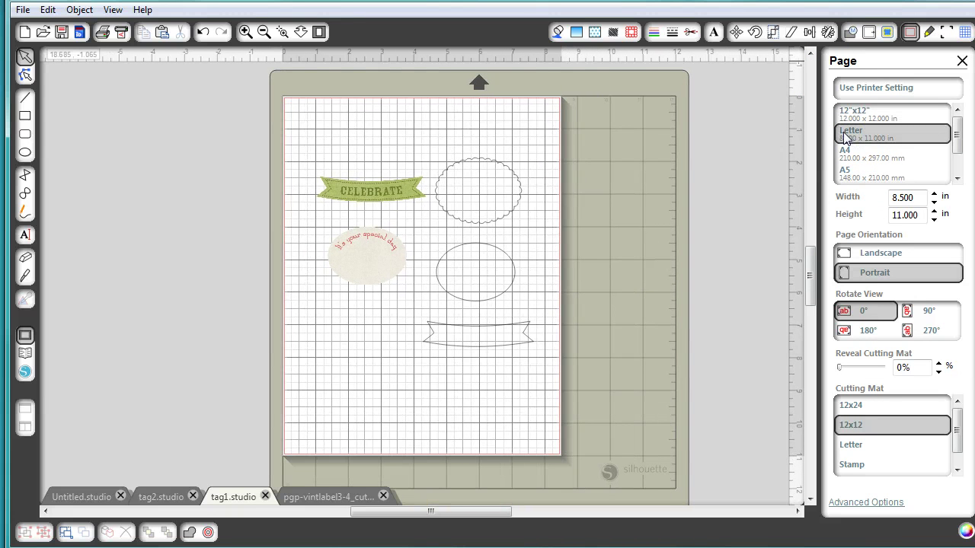
pyautogui.click(946, 32)
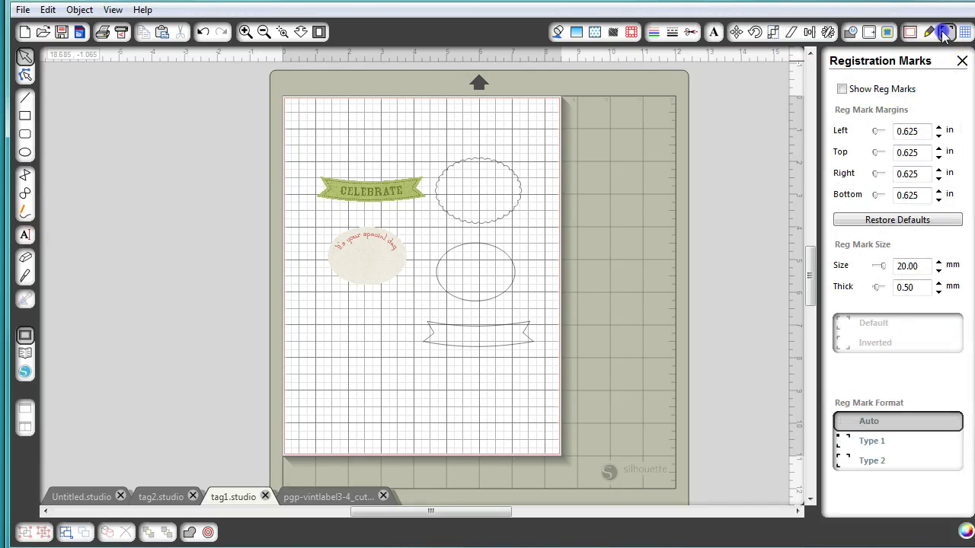
pyautogui.click(842, 89)
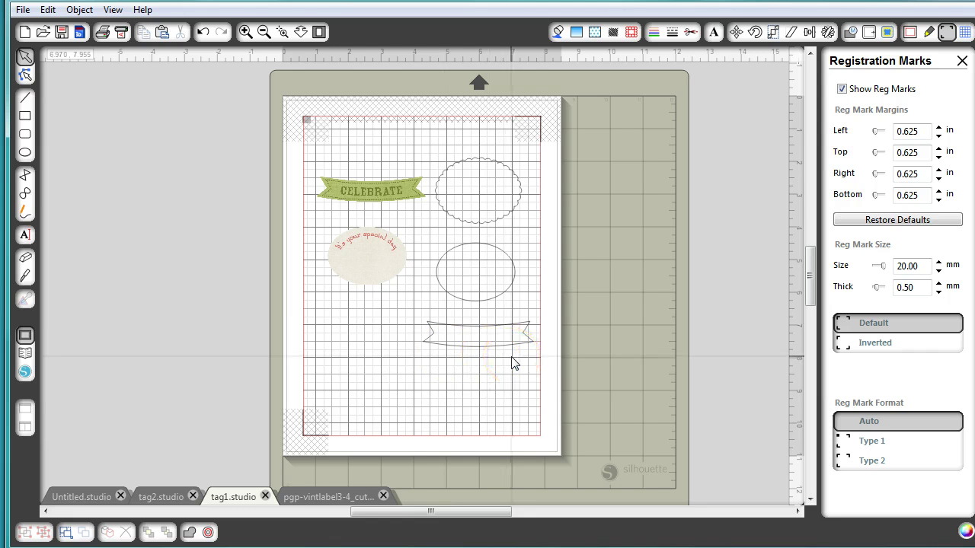
# Scale all the artwork and cut outlines down together to about 5.475 in wide by 4.905 in high, inside the registration marks.
pyautogui.click(296, 209)
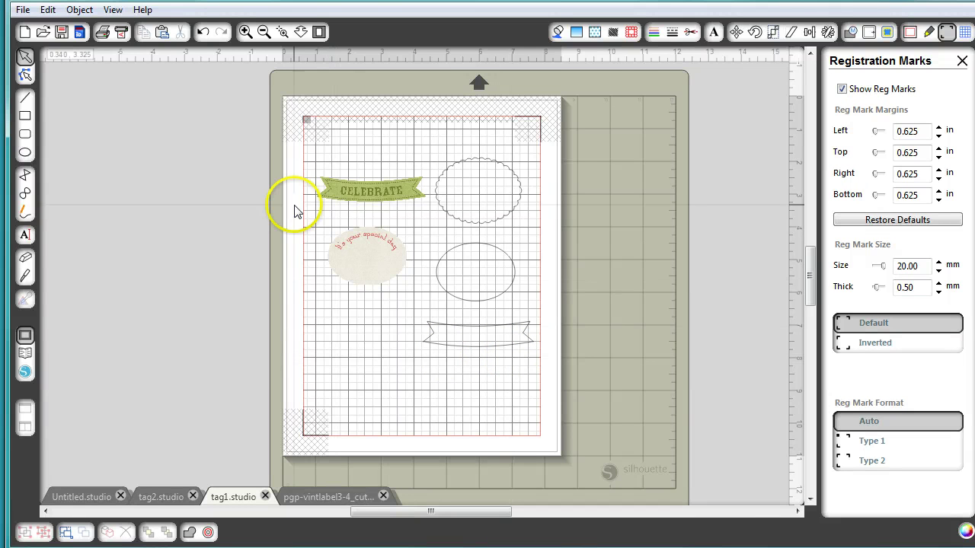
pyautogui.click(480, 354)
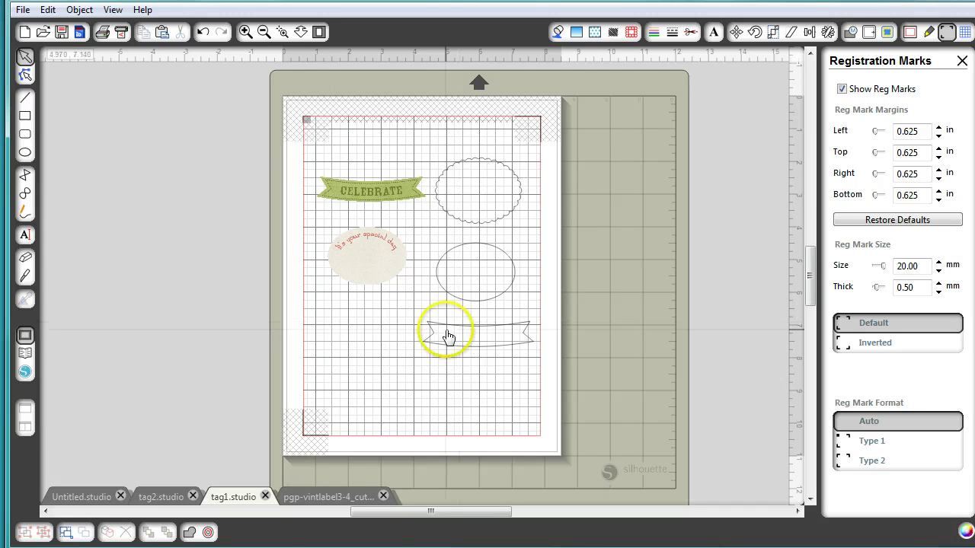
pyautogui.moveTo(307, 150); pyautogui.dragTo(498, 381)
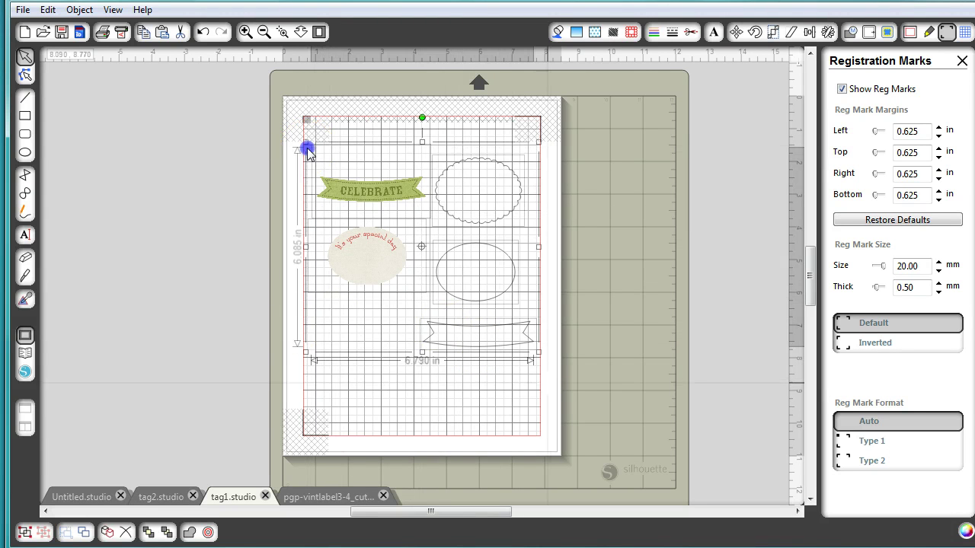
pyautogui.moveTo(306, 151); pyautogui.dragTo(548, 387)
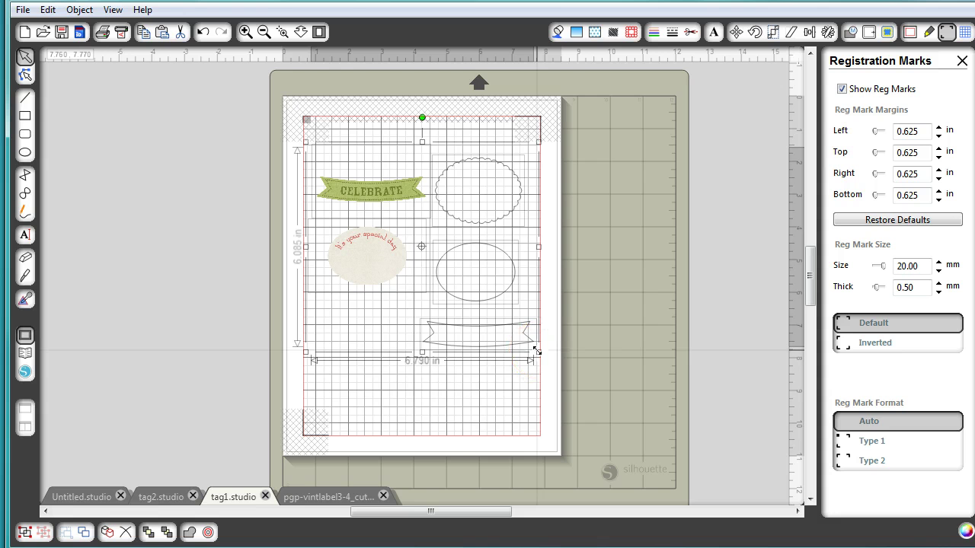
pyautogui.moveTo(537, 351); pyautogui.dragTo(458, 311)
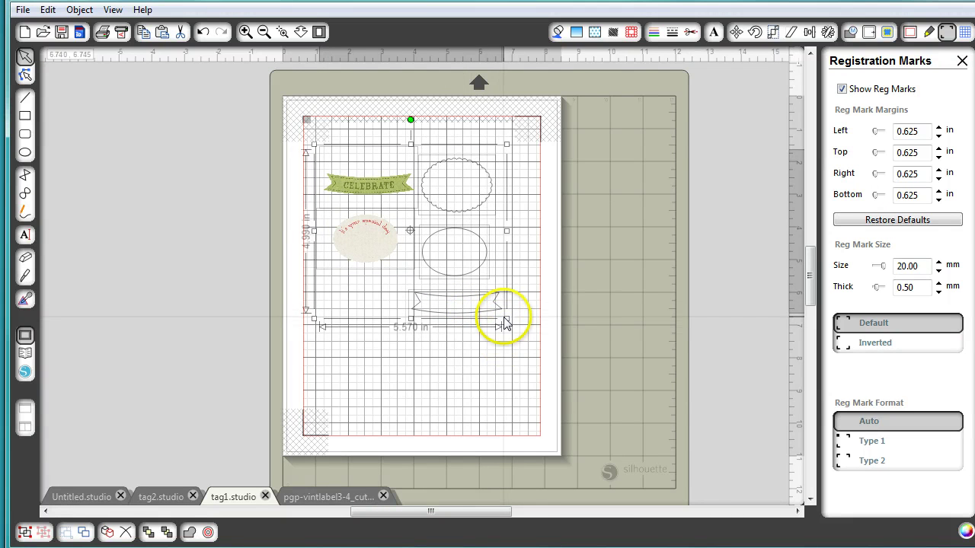
pyautogui.moveTo(507, 320); pyautogui.dragTo(504, 315)
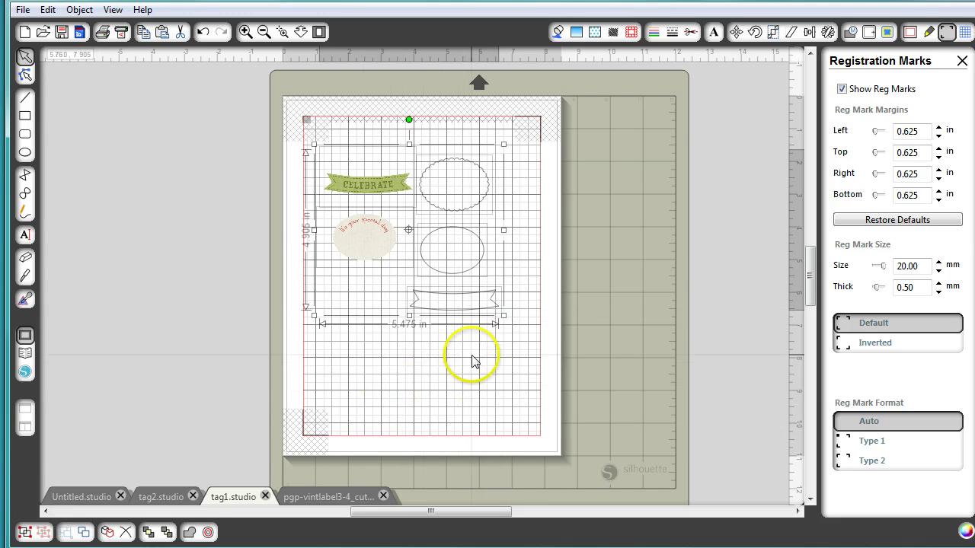
pyautogui.click(450, 374)
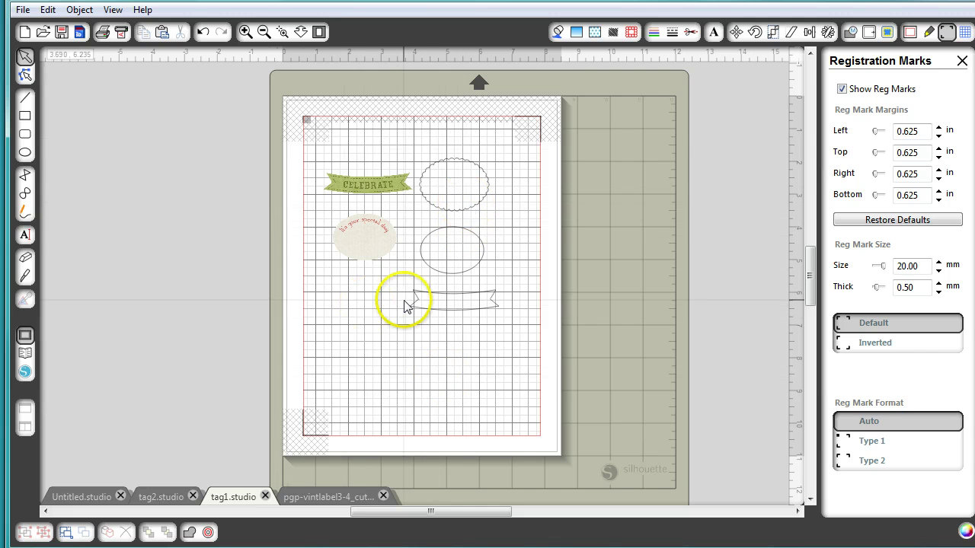
# Move the scalloped oval outline off the page into the empty area beside the mat.
pyautogui.click(458, 213)
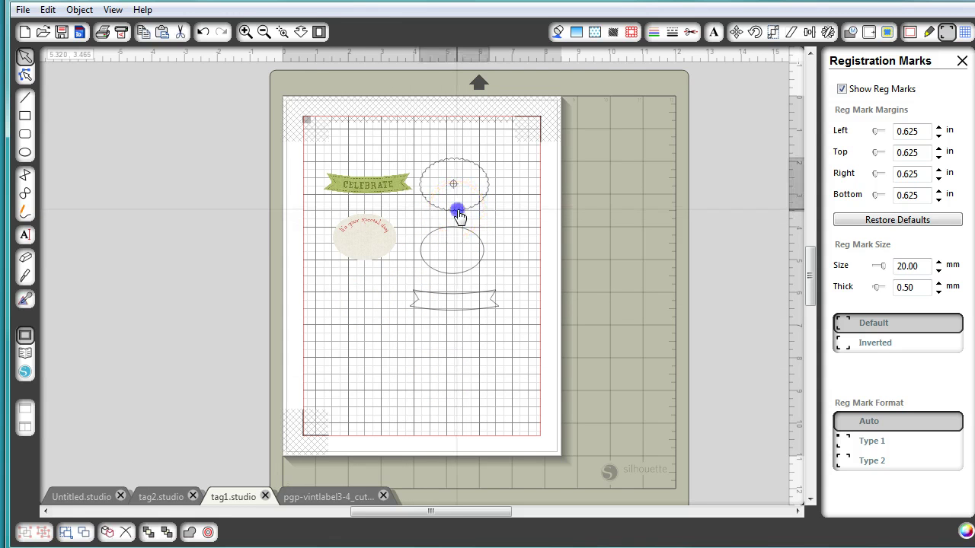
pyautogui.moveTo(457, 210); pyautogui.dragTo(187, 200)
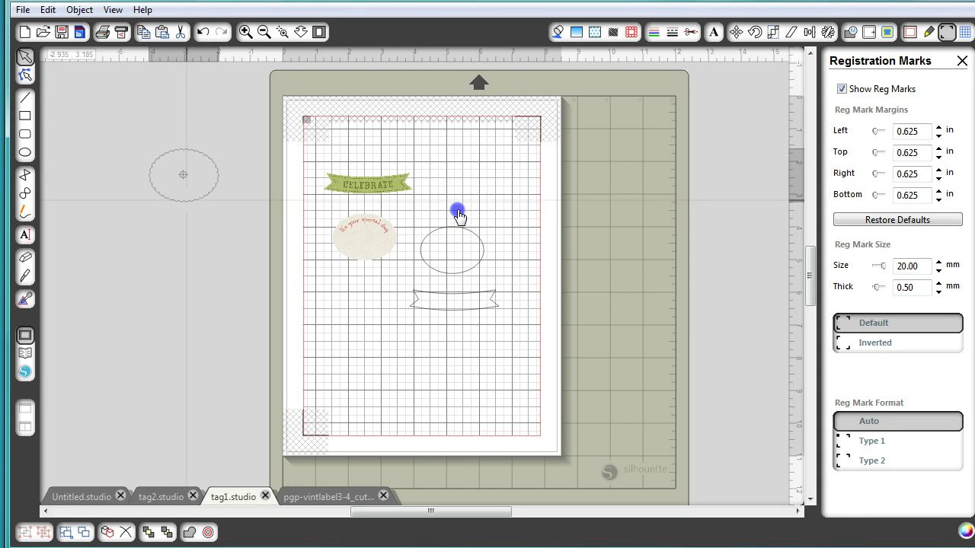
pyautogui.click(256, 316)
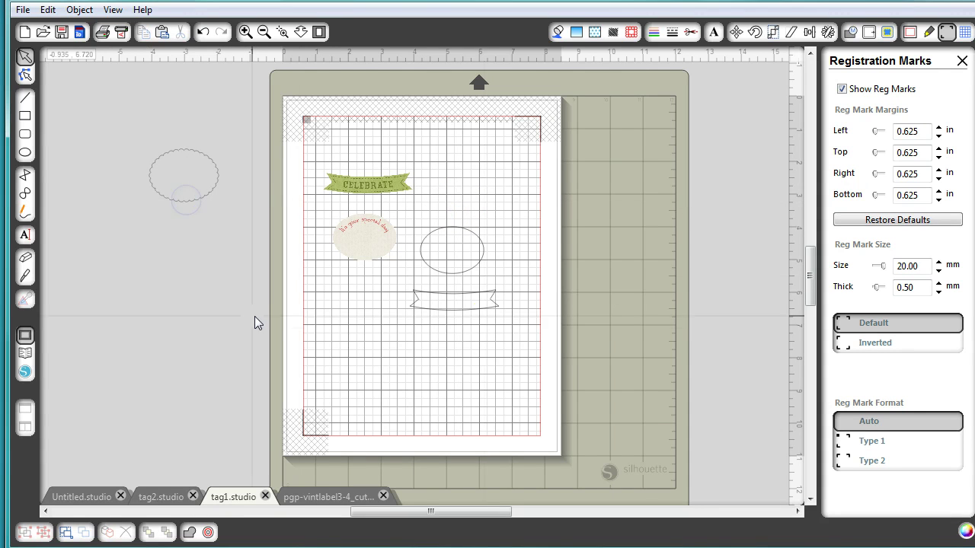
# Place the ribbon outline over the CELEBRATE banner and the plain oval outline over the "It's your special day" artwork.
pyautogui.moveTo(462, 317); pyautogui.dragTo(373, 203)
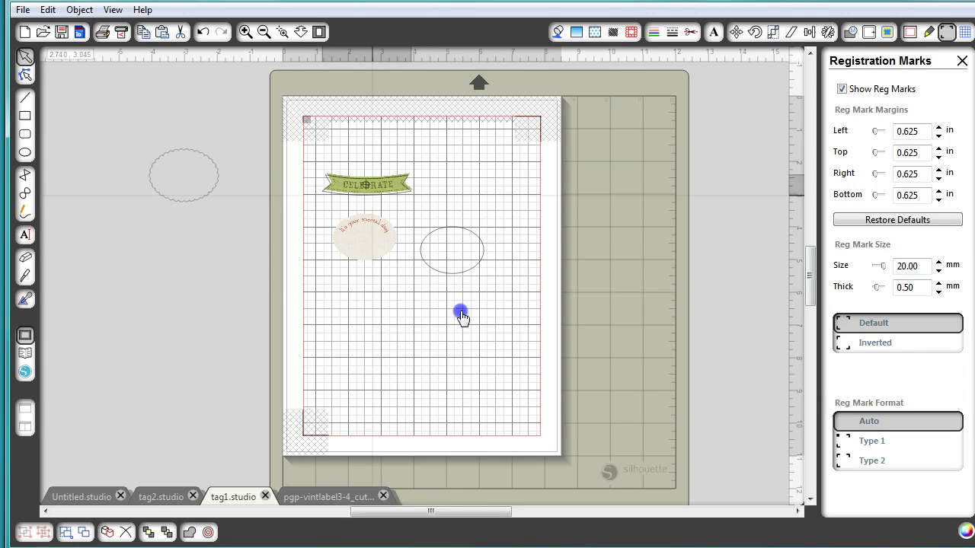
pyautogui.moveTo(439, 270); pyautogui.dragTo(351, 255)
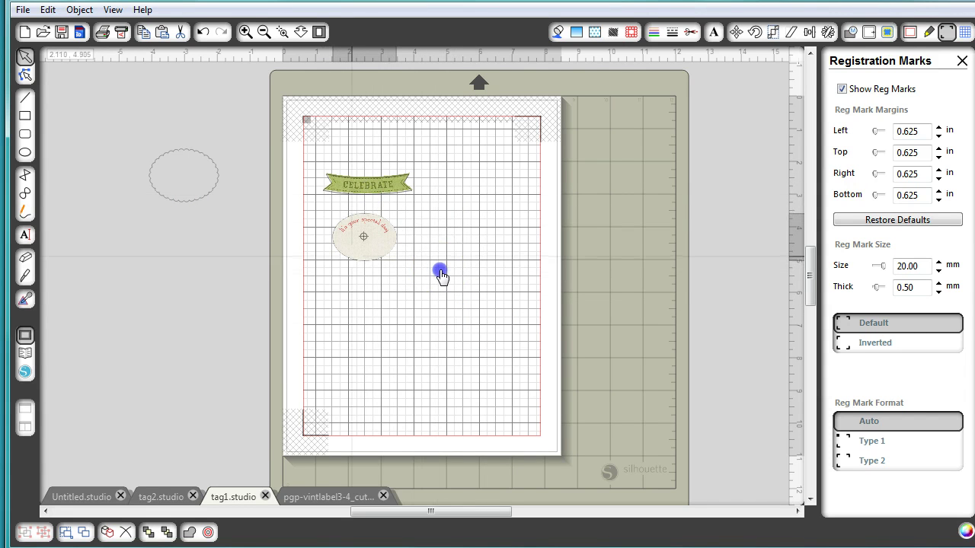
pyautogui.click(441, 273)
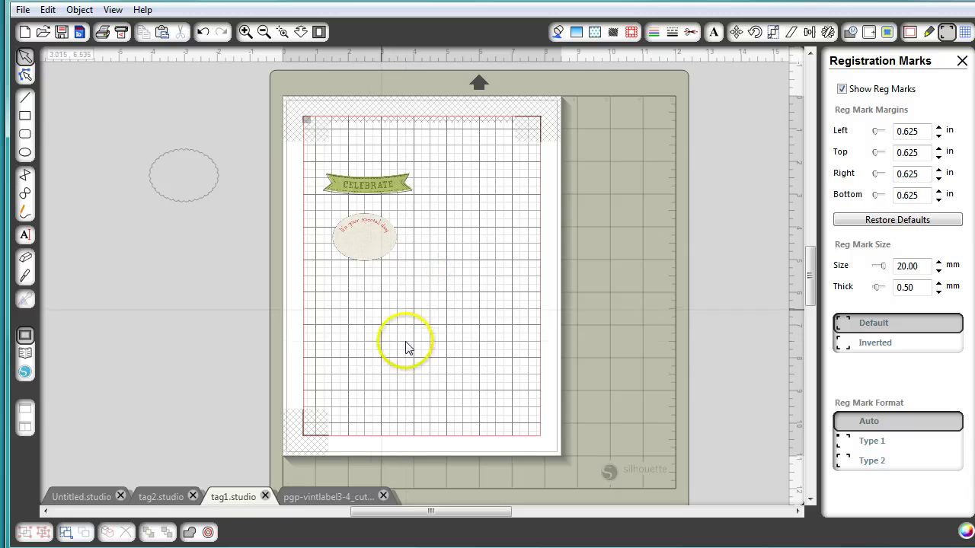
# Send the "It's your special day" artwork to the back, behind its oval cut outline.
pyautogui.click(356, 242)
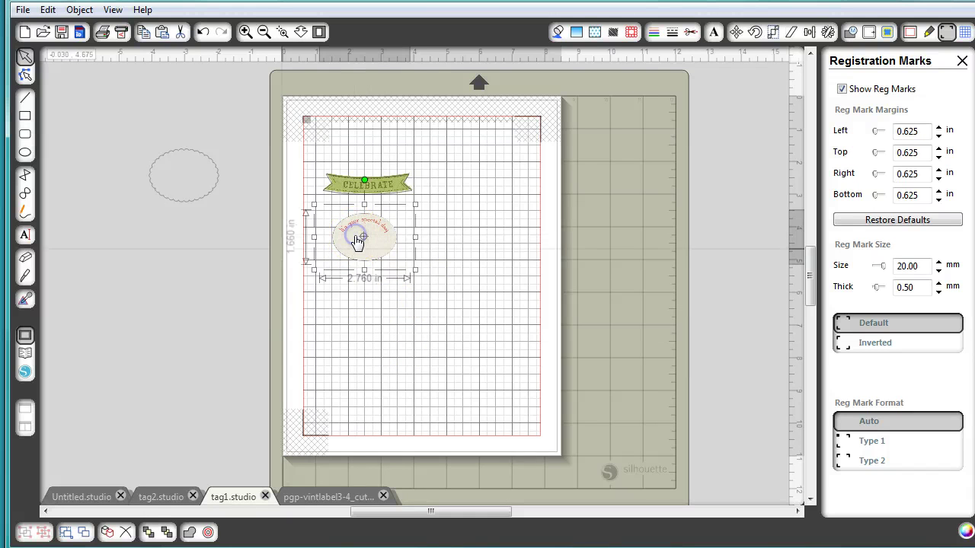
pyautogui.click(79, 10)
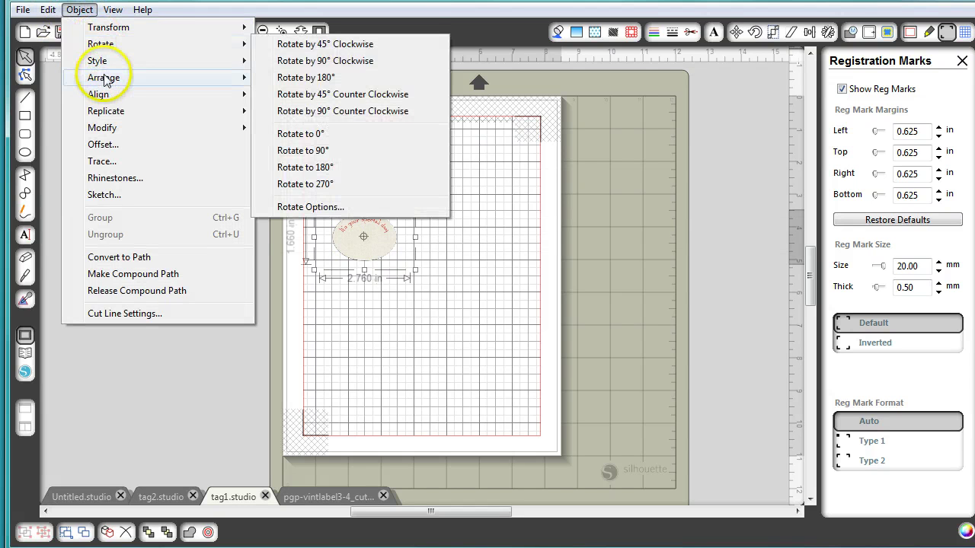
pyautogui.moveTo(102, 77)
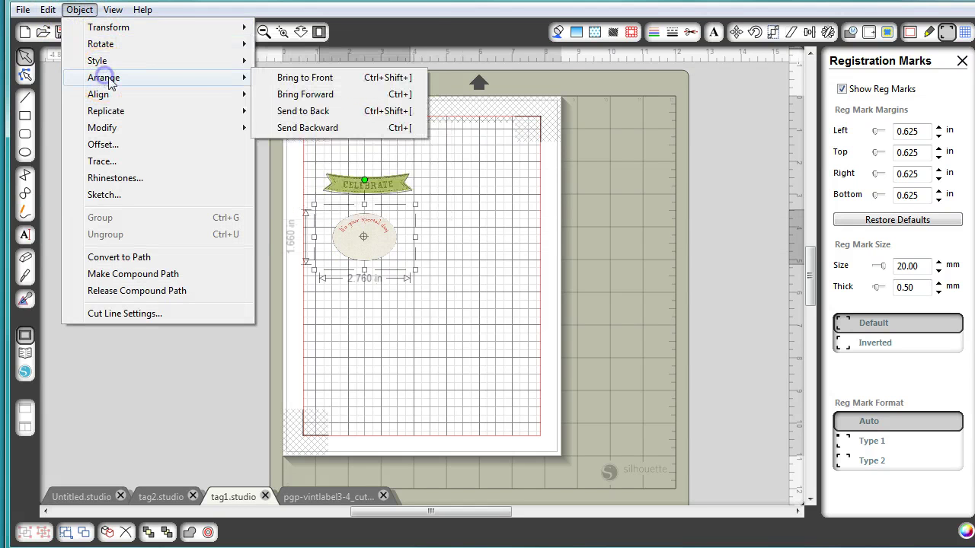
pyautogui.click(303, 111)
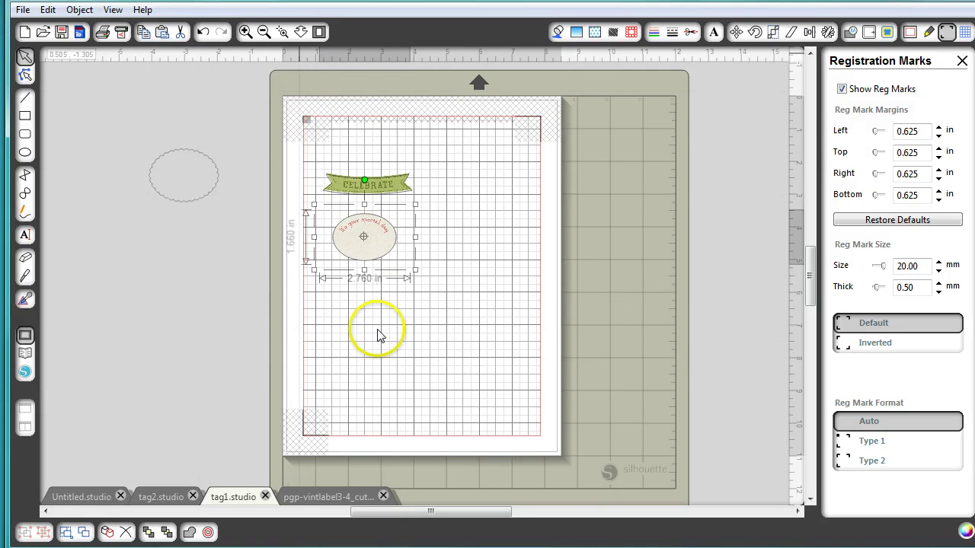
# Nudge the "It's your special day" artwork into alignment with its oval cut outline.
pyautogui.click(283, 31)
pyautogui.moveTo(312, 164); pyautogui.dragTo(423, 282)
pyautogui.moveTo(312, 165); pyautogui.dragTo(314, 164)
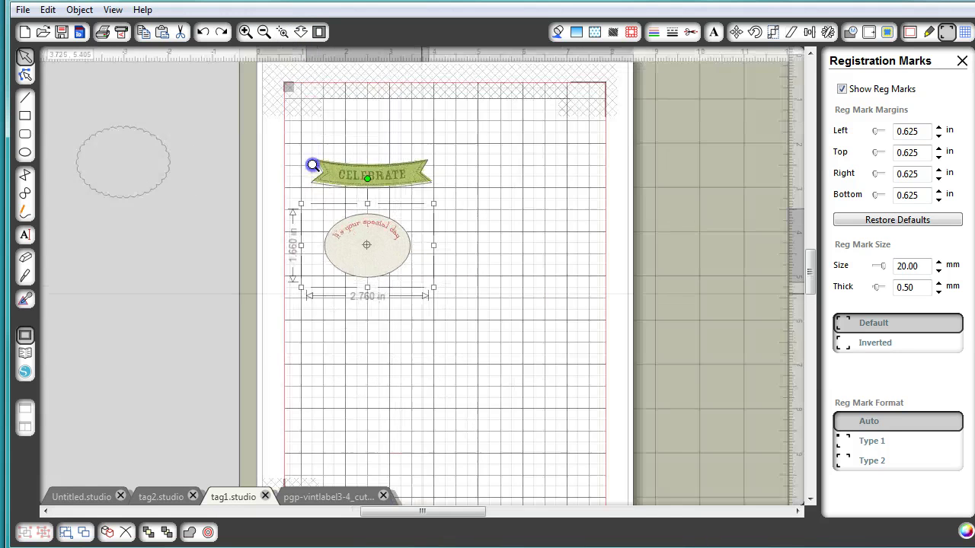
pyautogui.click(27, 59)
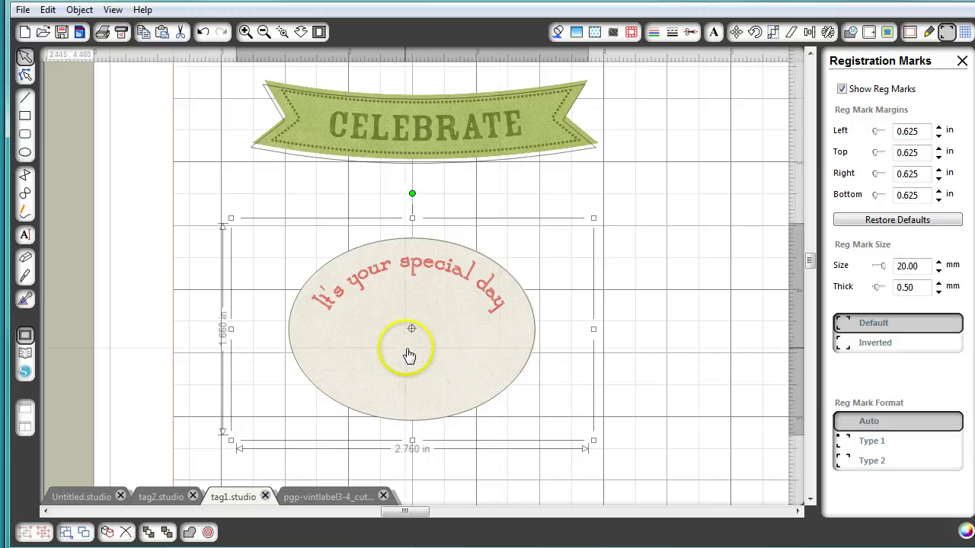
pyautogui.moveTo(413, 352); pyautogui.dragTo(412, 355)
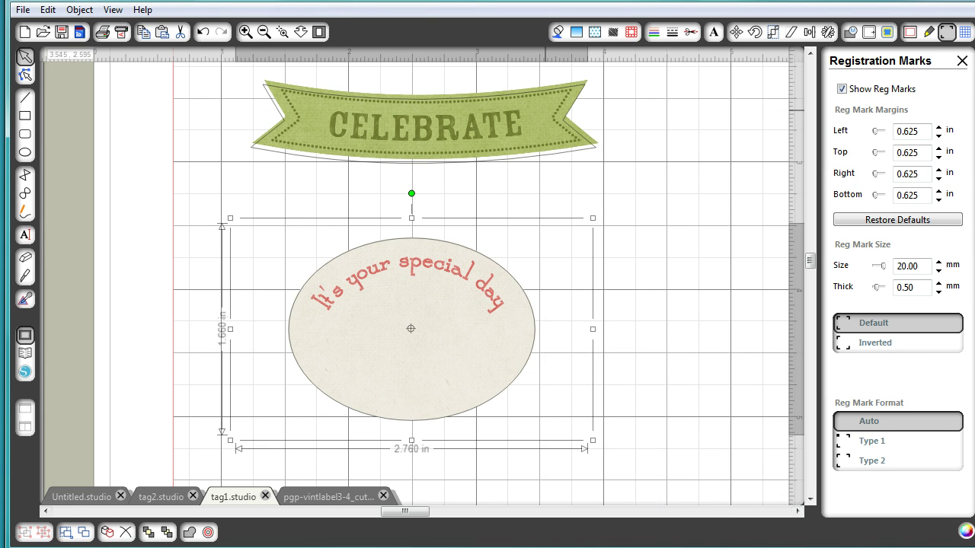
# Align the CELEBRATE banner artwork with its ribbon cut outline.
pyautogui.click(414, 131)
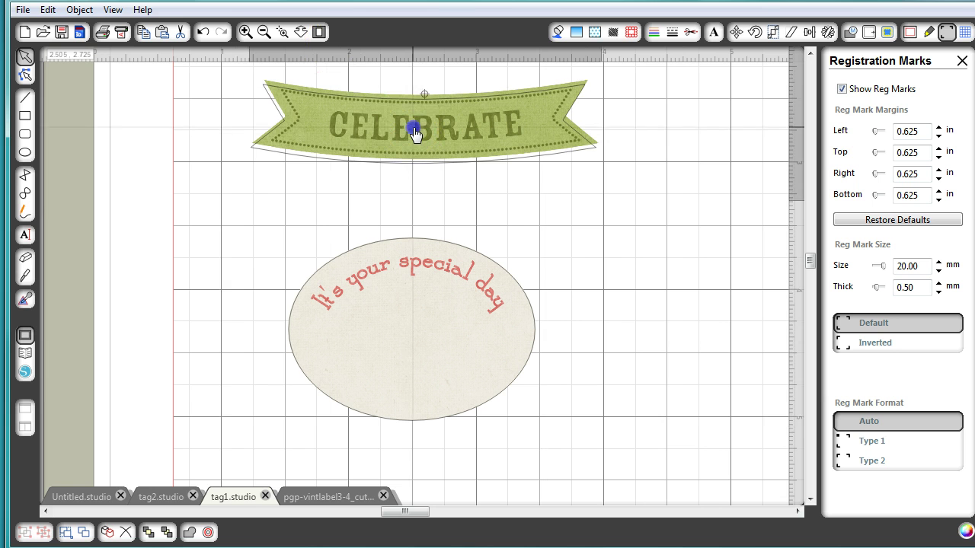
pyautogui.moveTo(413, 131); pyautogui.dragTo(415, 132)
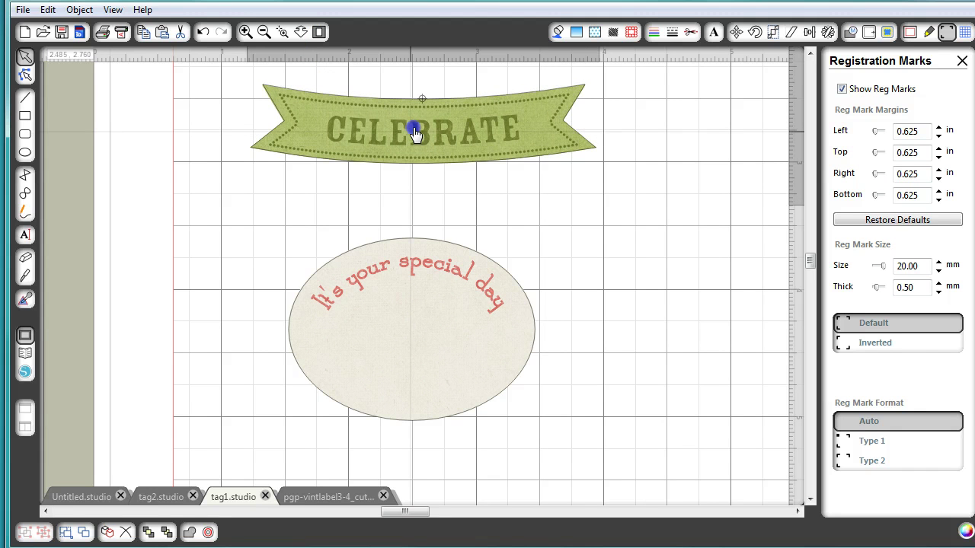
pyautogui.click(412, 137)
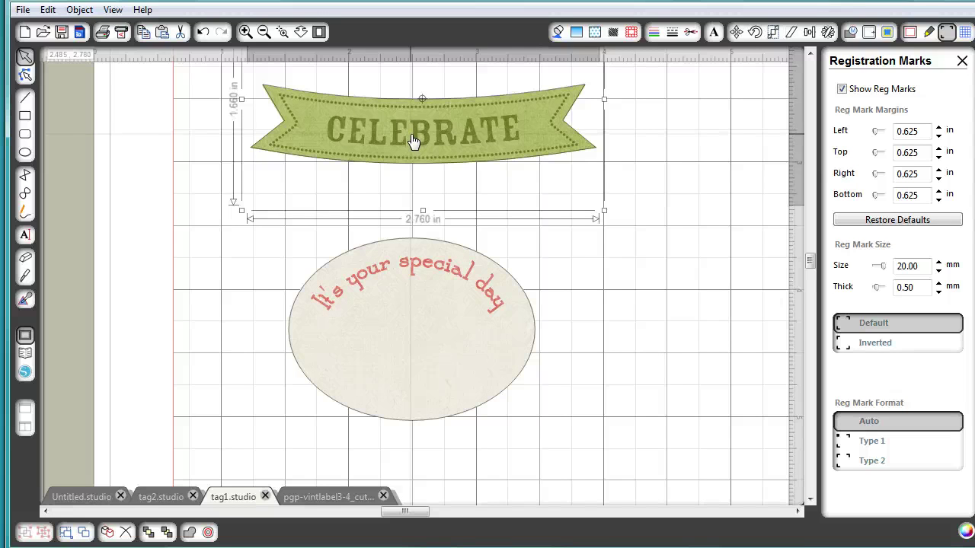
pyautogui.click(386, 169)
pyautogui.moveTo(247, 147); pyautogui.dragTo(273, 157)
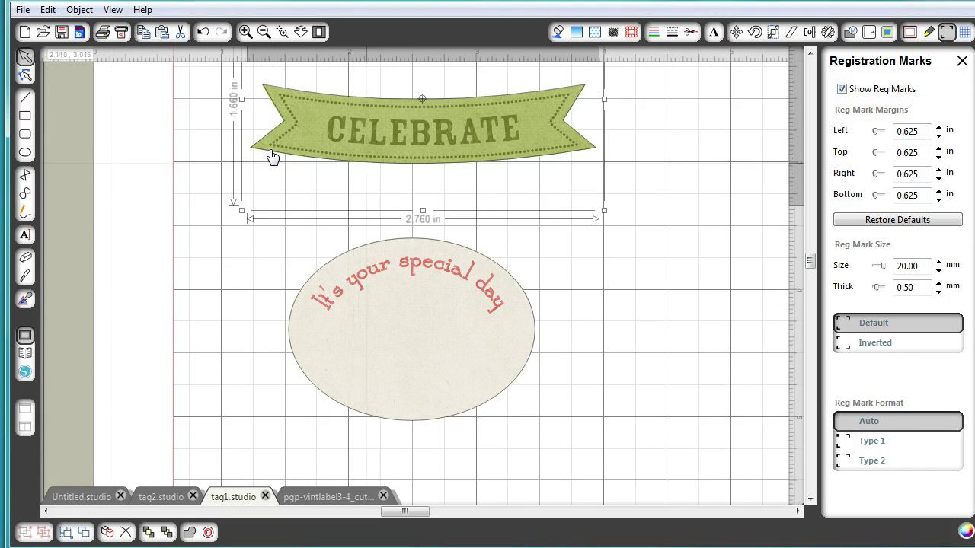
pyautogui.moveTo(383, 174)
pyautogui.mouseDown()
pyautogui.moveTo(401, 163)
pyautogui.moveTo(426, 174)
pyautogui.moveTo(562, 157)
pyautogui.moveTo(409, 168)
pyautogui.mouseUp()
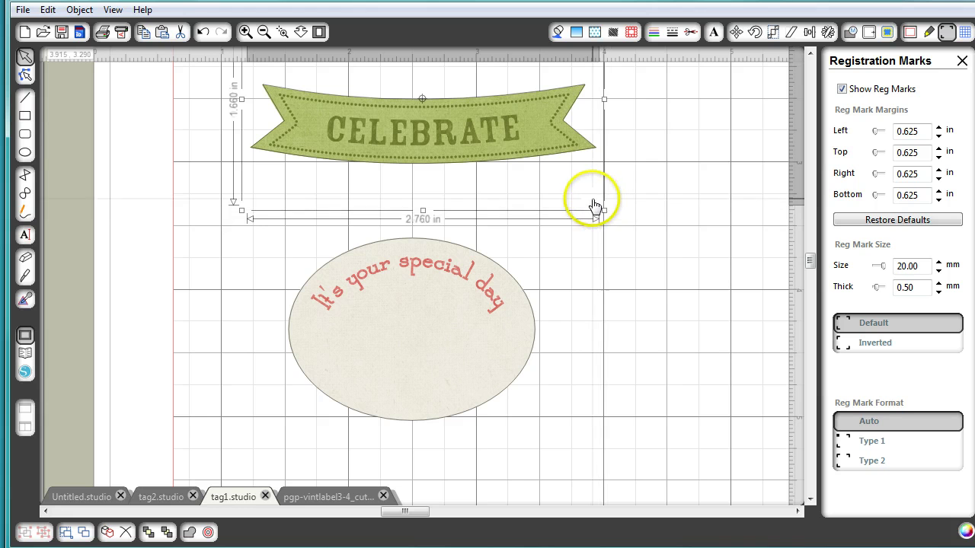
# Enlarge the CELEBRATE artwork to about 2.8 by 1.7 in and recentre it so it extends slightly past the ribbon outline.
pyautogui.moveTo(603, 210); pyautogui.dragTo(607, 215)
pyautogui.click(514, 122)
pyautogui.click(527, 120)
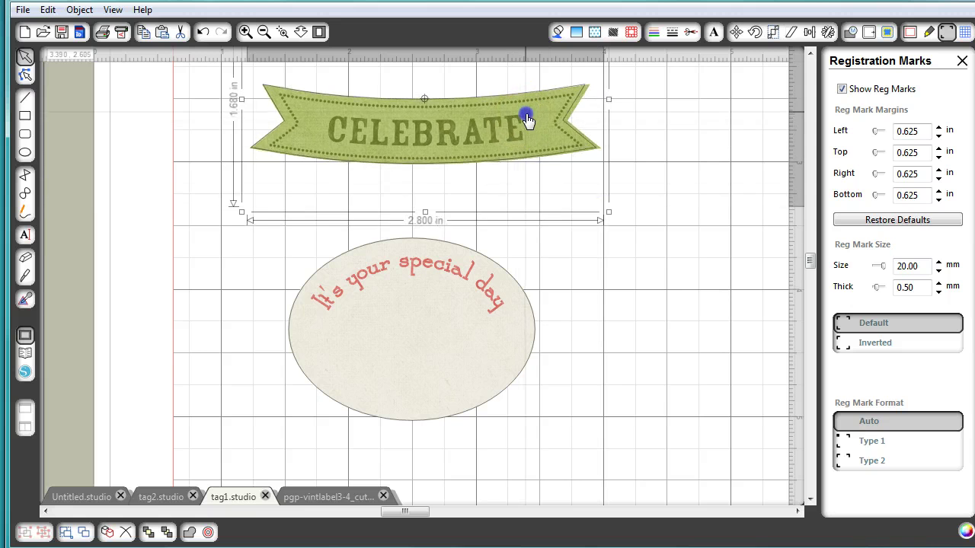
pyautogui.moveTo(527, 119); pyautogui.dragTo(525, 120)
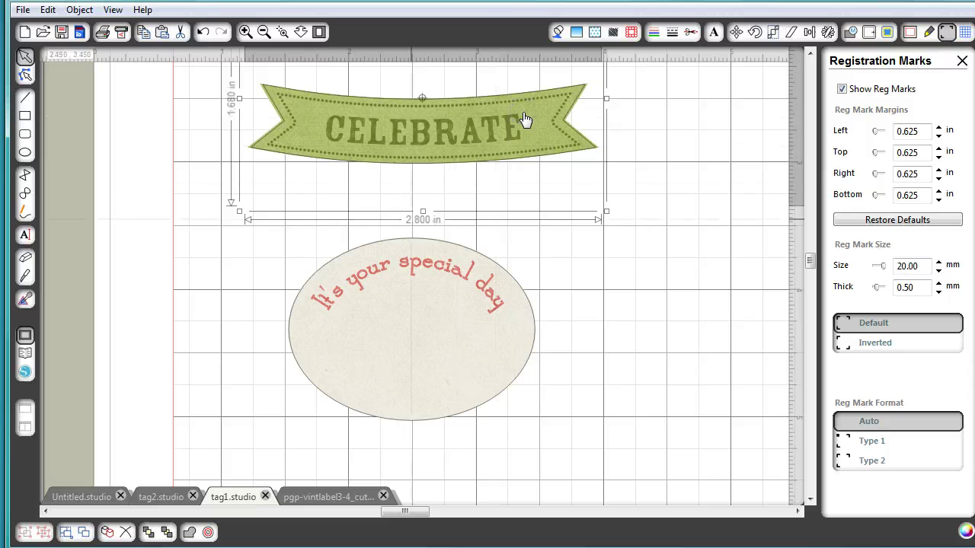
pyautogui.moveTo(423, 212); pyautogui.dragTo(424, 214)
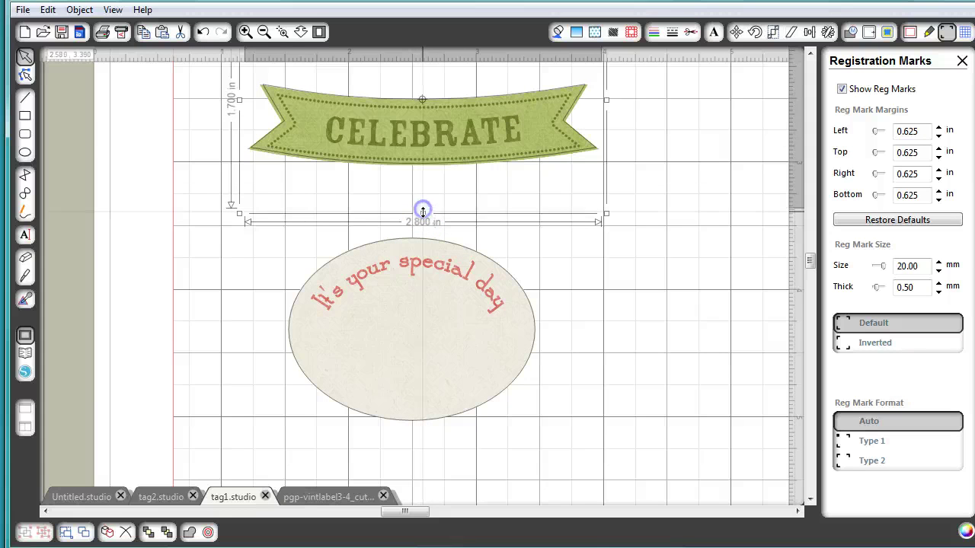
pyautogui.click(474, 127)
pyautogui.moveTo(473, 130); pyautogui.dragTo(473, 128)
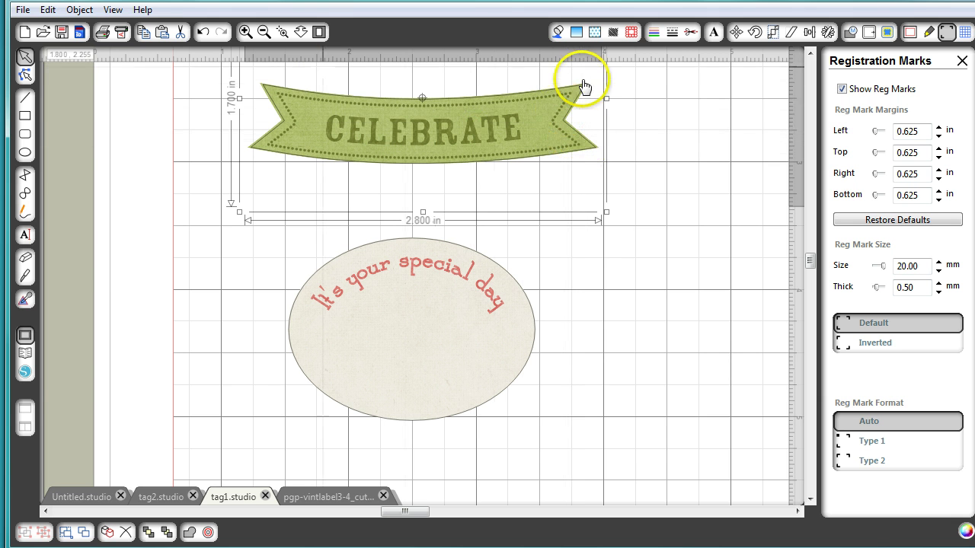
# Enlarge the "It's your special day" artwork to about 2.835 by 1.705 in and recentre it around its oval cut outline.
pyautogui.click(361, 364)
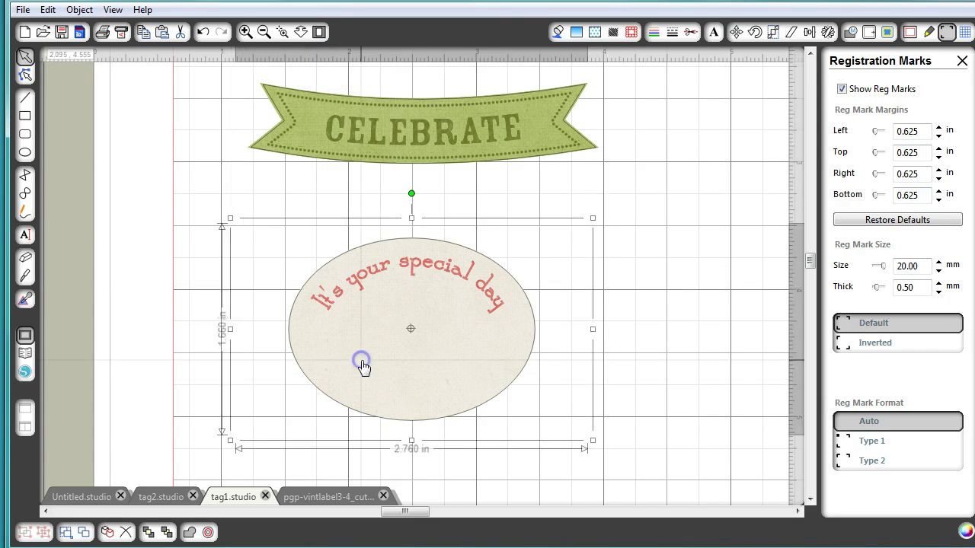
pyautogui.click(590, 438)
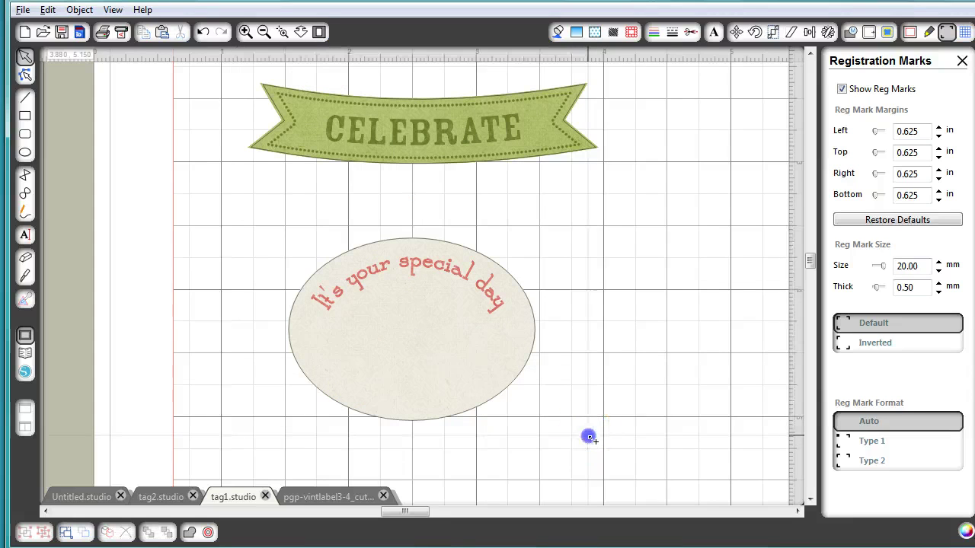
pyautogui.click(475, 423)
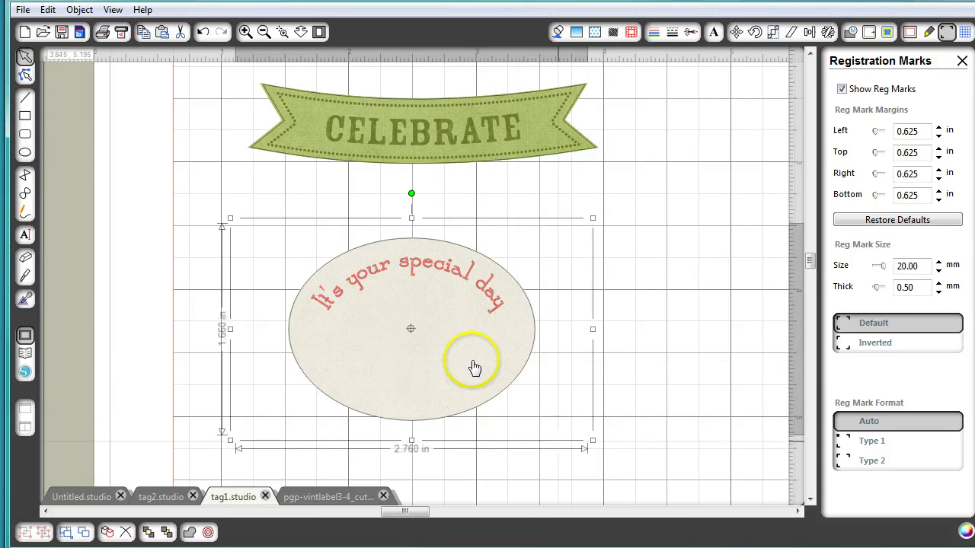
pyautogui.click(590, 440)
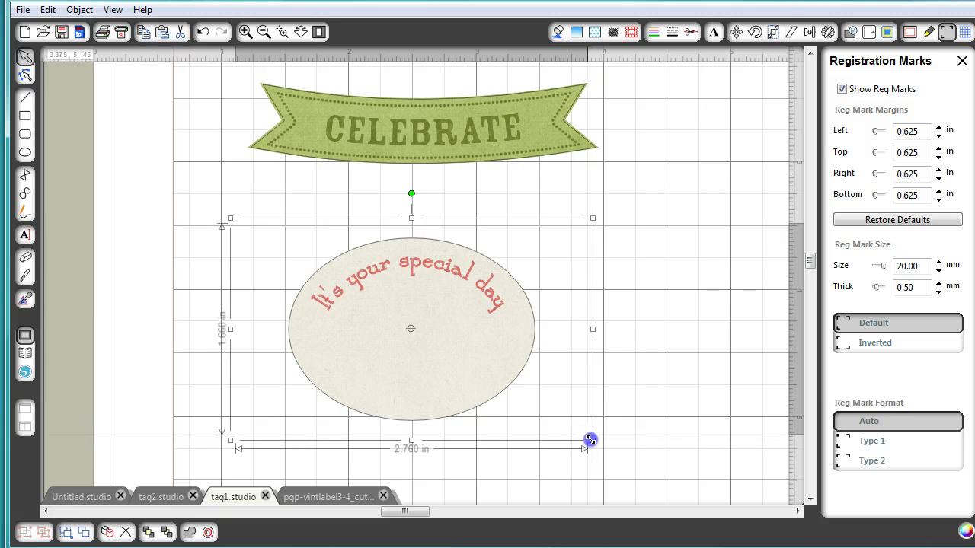
pyautogui.moveTo(590, 440); pyautogui.dragTo(602, 446)
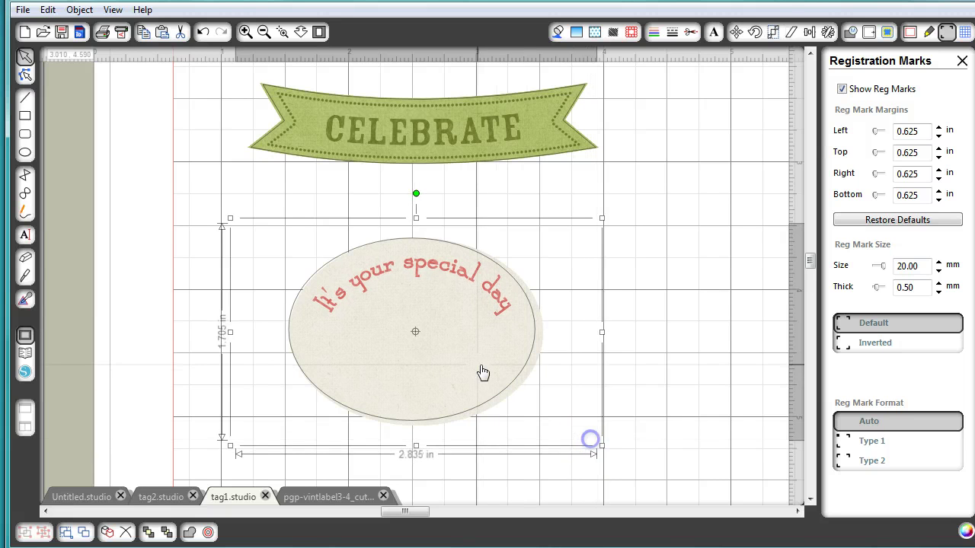
pyautogui.moveTo(483, 372); pyautogui.dragTo(472, 372)
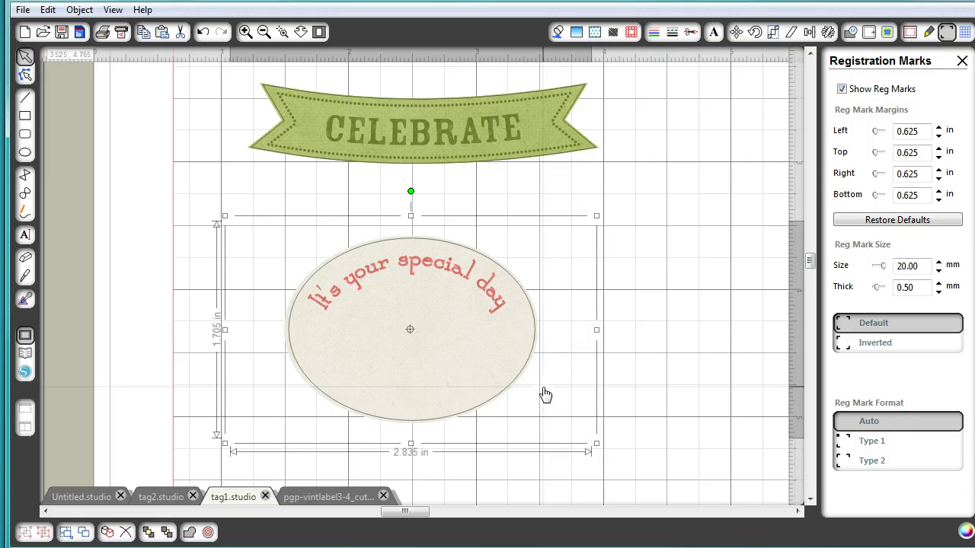
# Nudge the "It's your special day" artwork slightly right over its oval cut outline and group the two together.
pyautogui.press('Right')
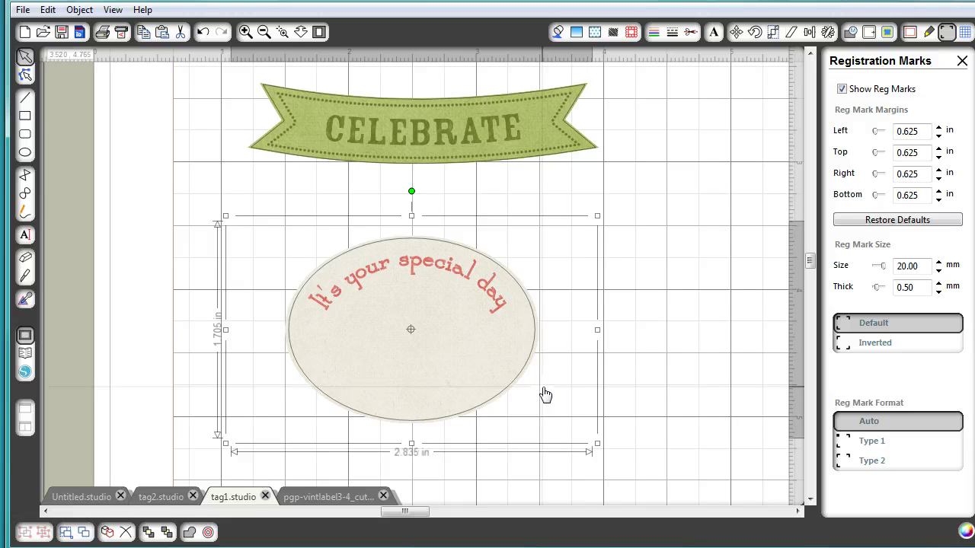
pyautogui.moveTo(208, 352); pyautogui.dragTo(163, 276)
pyautogui.click(365, 372)
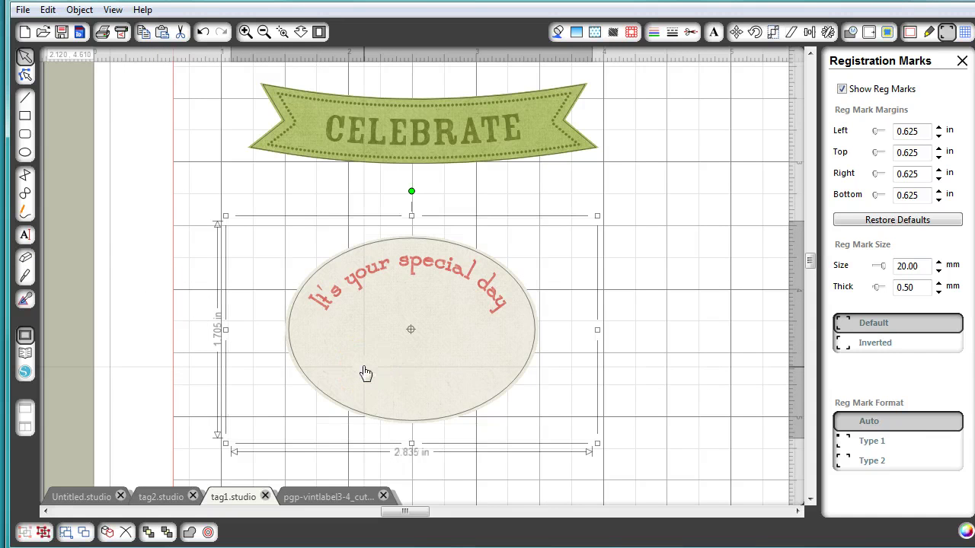
# Group the CELEBRATE banner artwork with its ribbon cut outline.
pyautogui.click(200, 112)
pyautogui.moveTo(200, 112); pyautogui.dragTo(335, 156)
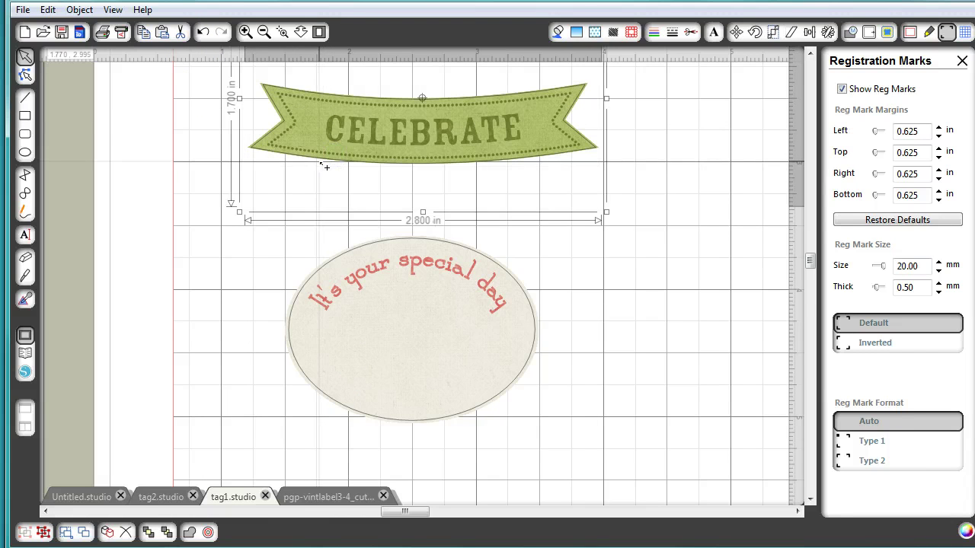
pyautogui.click(359, 174)
pyautogui.scroll(-1, 440, 362)
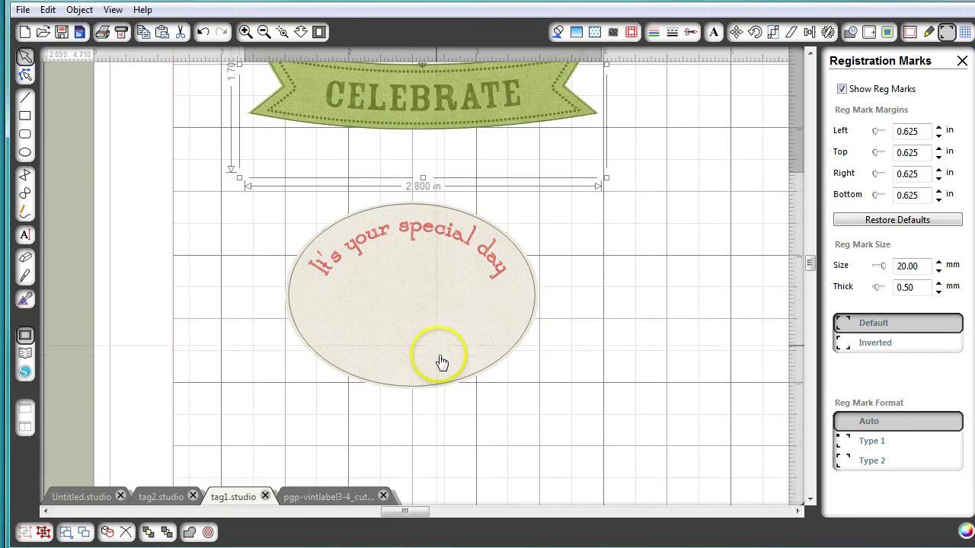
# Move the grouped "It's your special day" oval beside the CELEBRATE banner near the top of the page.
pyautogui.click(320, 32)
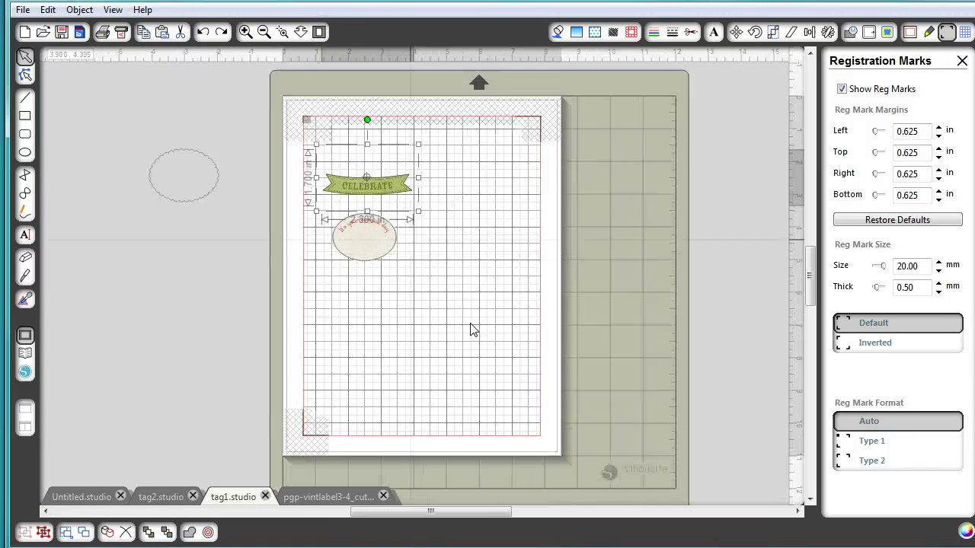
pyautogui.moveTo(362, 252)
pyautogui.mouseDown()
pyautogui.moveTo(481, 191)
pyautogui.moveTo(480, 173)
pyautogui.moveTo(467, 185)
pyautogui.mouseUp()
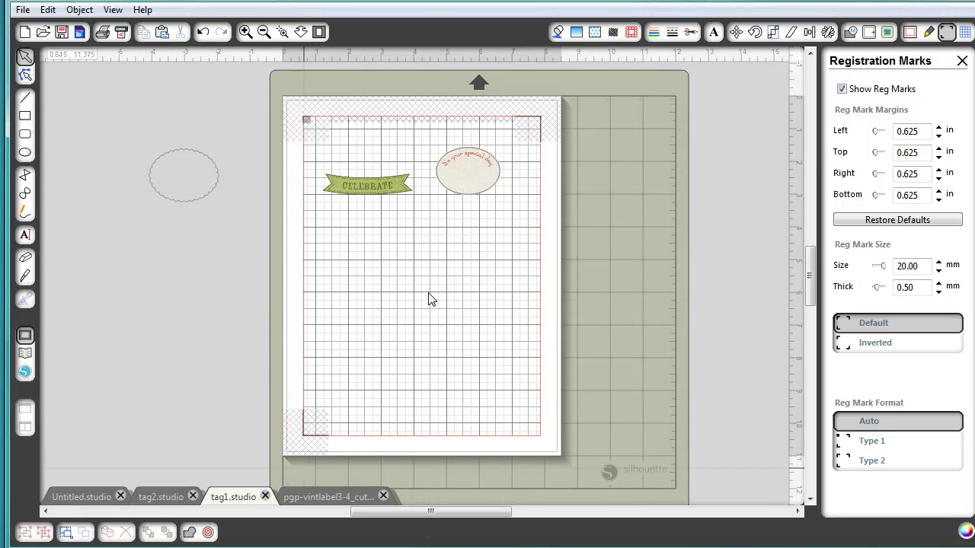
pyautogui.click(109, 321)
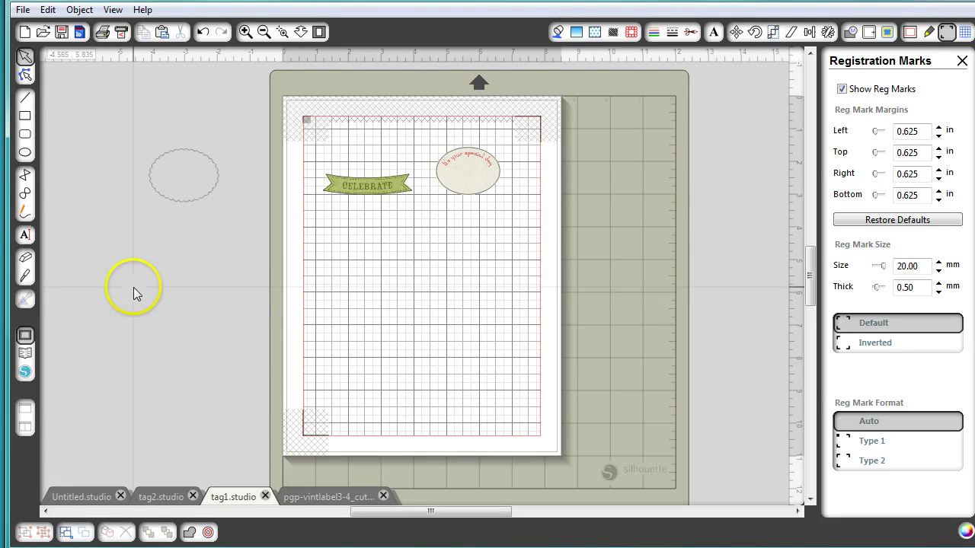
# Bring the scalloped oval cut outline onto the page, clear both grouped tags off it, and reposition the outline near the page's upper area.
pyautogui.moveTo(180, 202)
pyautogui.mouseDown()
pyautogui.moveTo(208, 231)
pyautogui.moveTo(374, 269)
pyautogui.mouseUp()
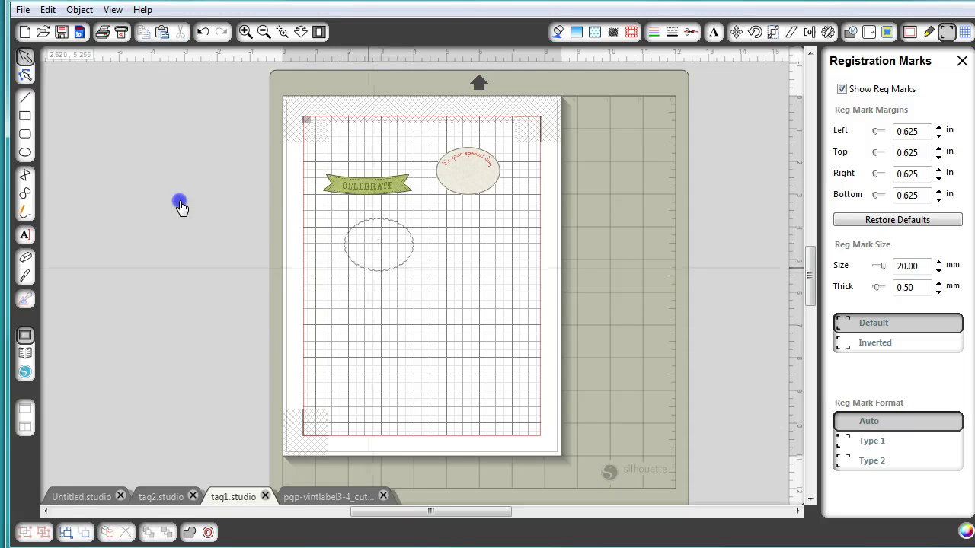
pyautogui.moveTo(346, 141); pyautogui.dragTo(162, 175)
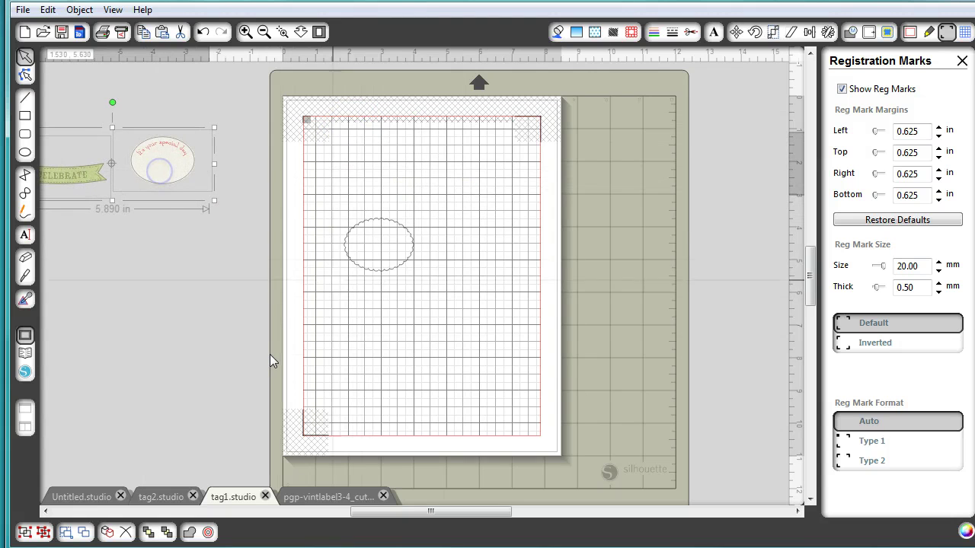
pyautogui.click(358, 270)
pyautogui.moveTo(358, 270); pyautogui.dragTo(344, 183)
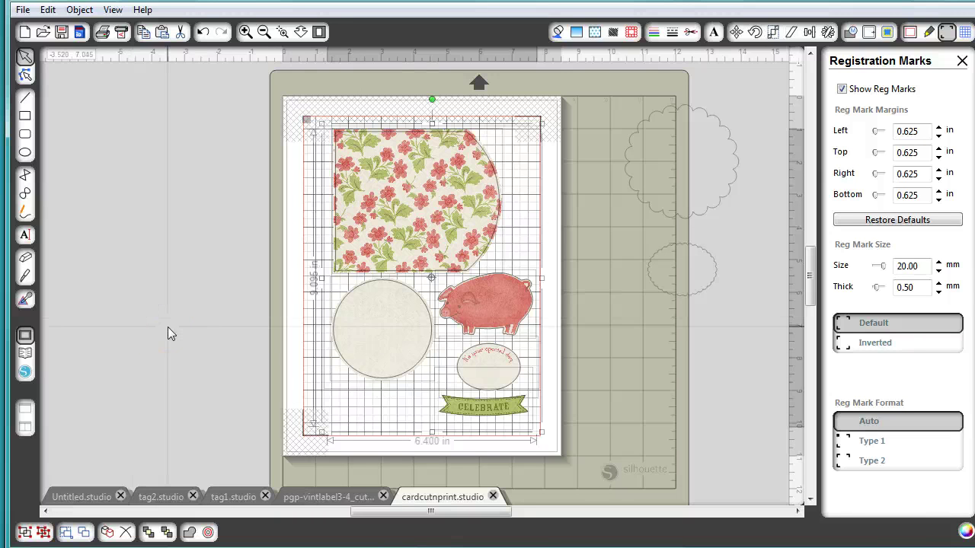
pyautogui.click(187, 326)
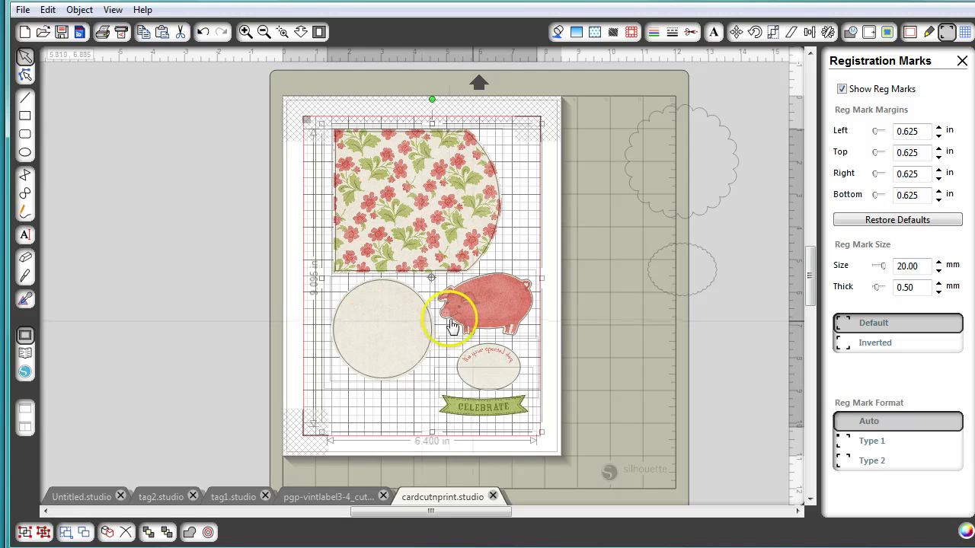
pyautogui.click(490, 312)
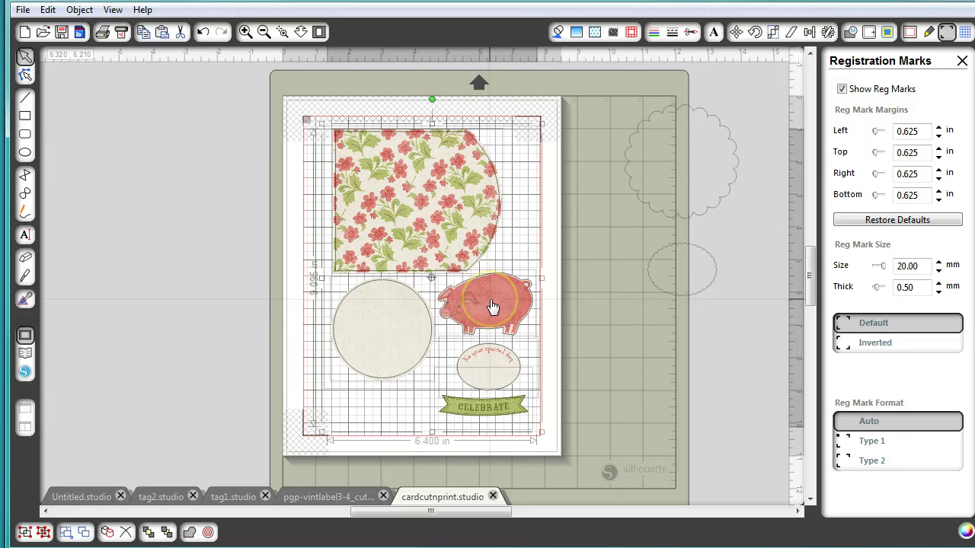
pyautogui.click(493, 302)
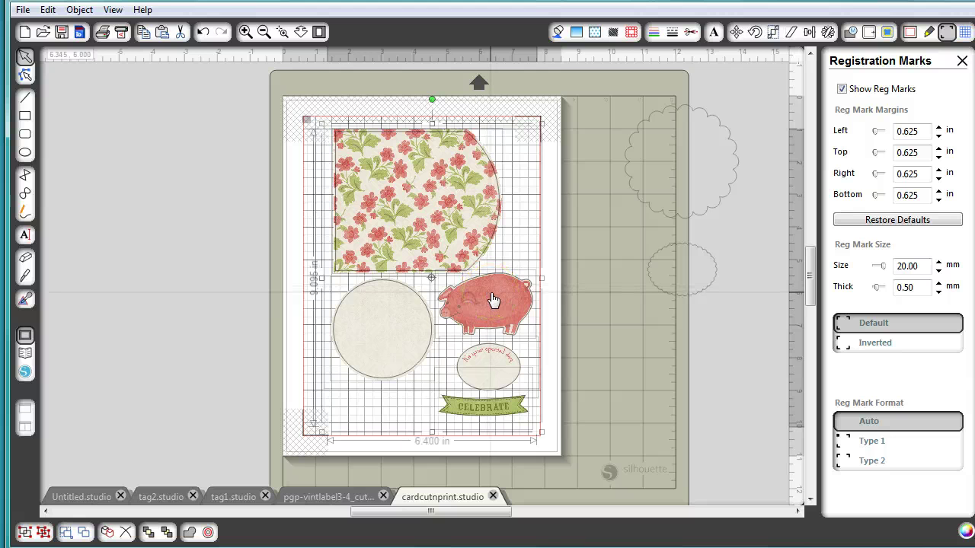